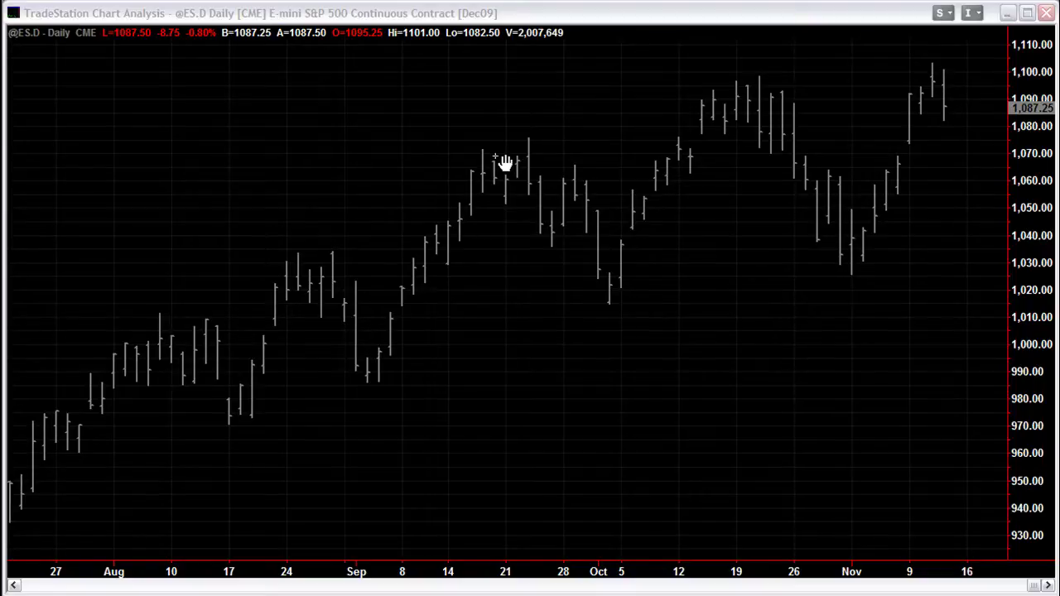
right_click(301, 136)
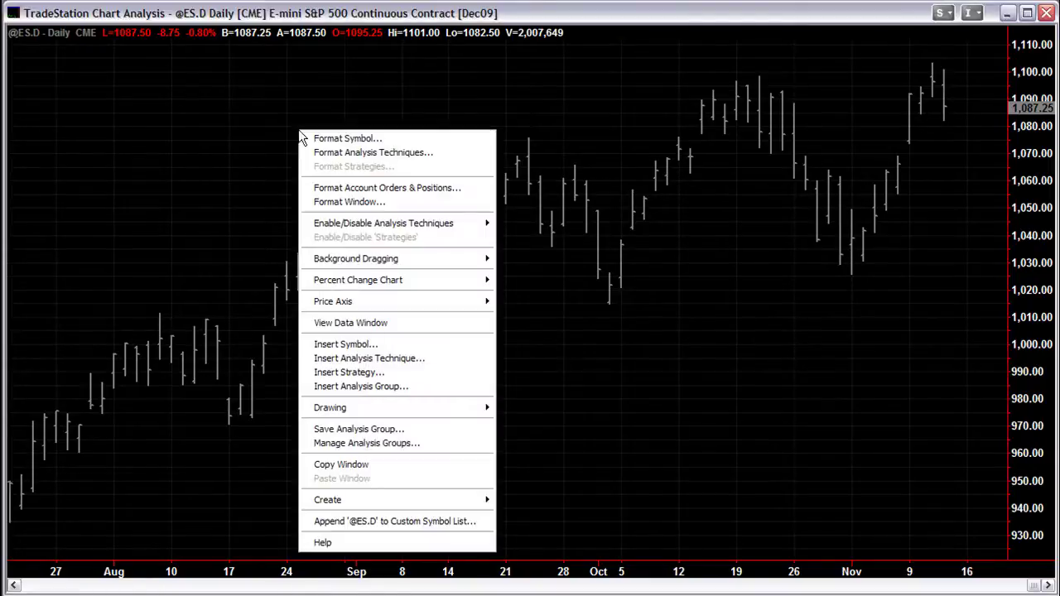
left_click(273, 142)
right_click(352, 164)
left_click(501, 171)
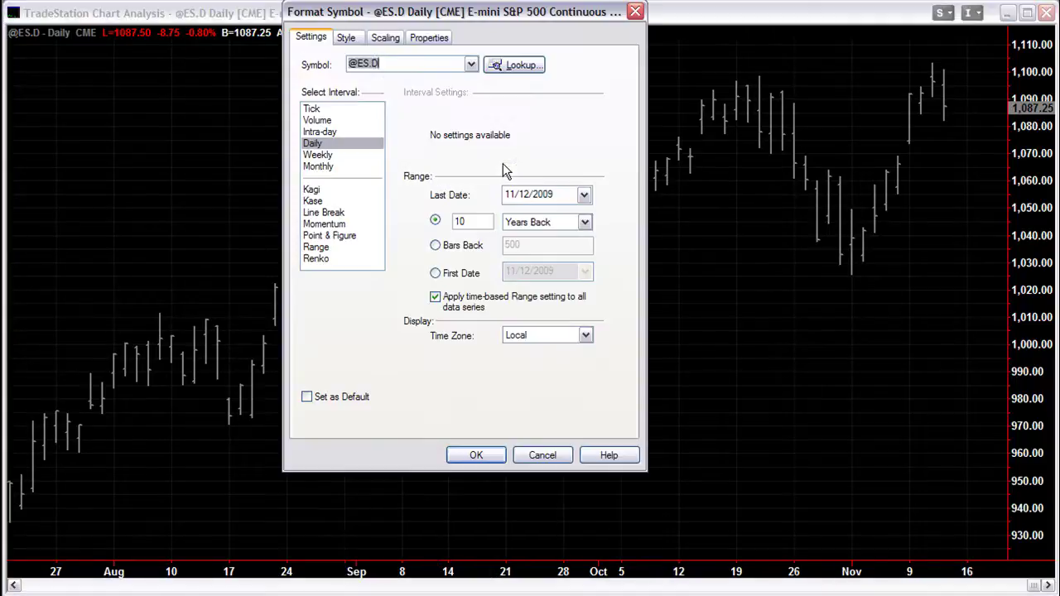
left_click(388, 38)
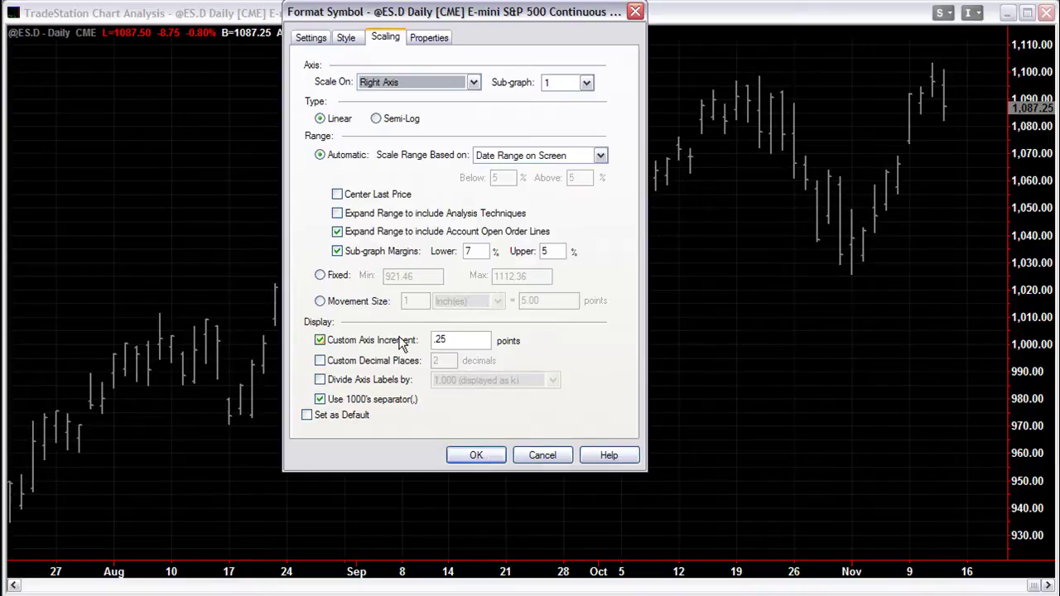
left_click(485, 457)
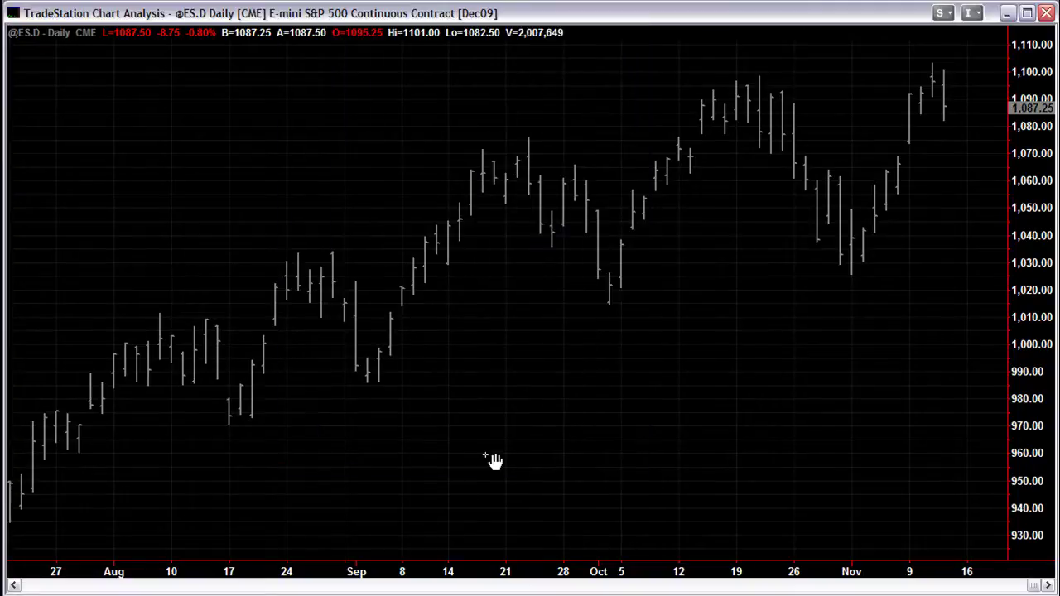
right_click(302, 146)
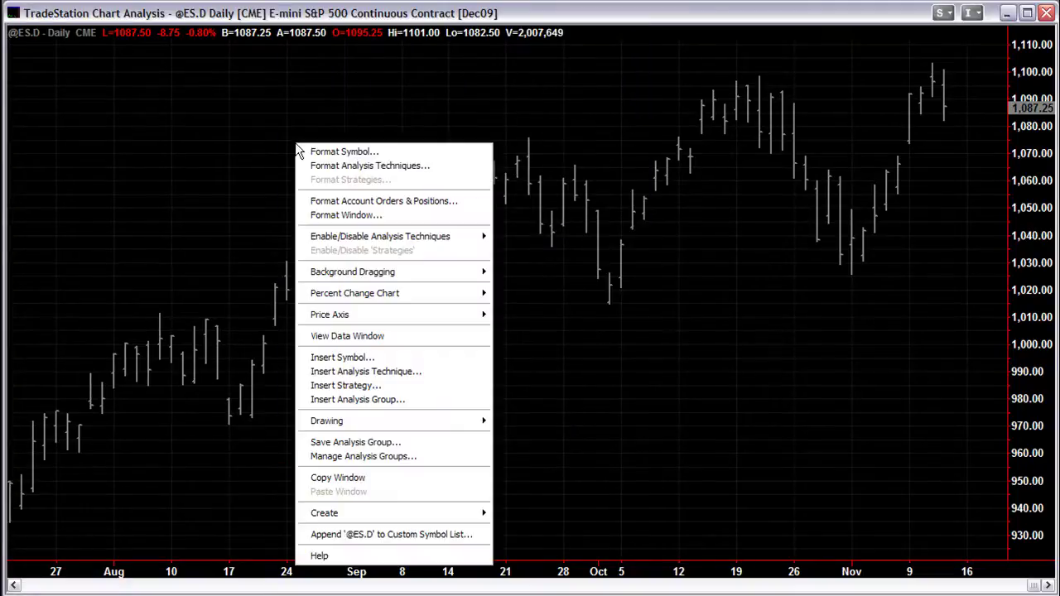
left_click(385, 374)
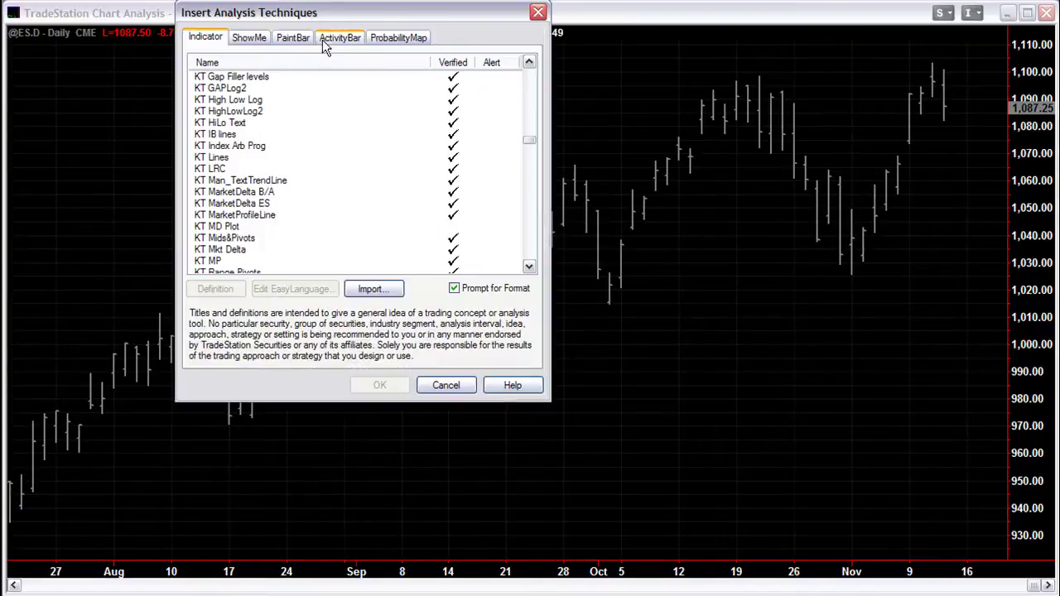
left_click(341, 38)
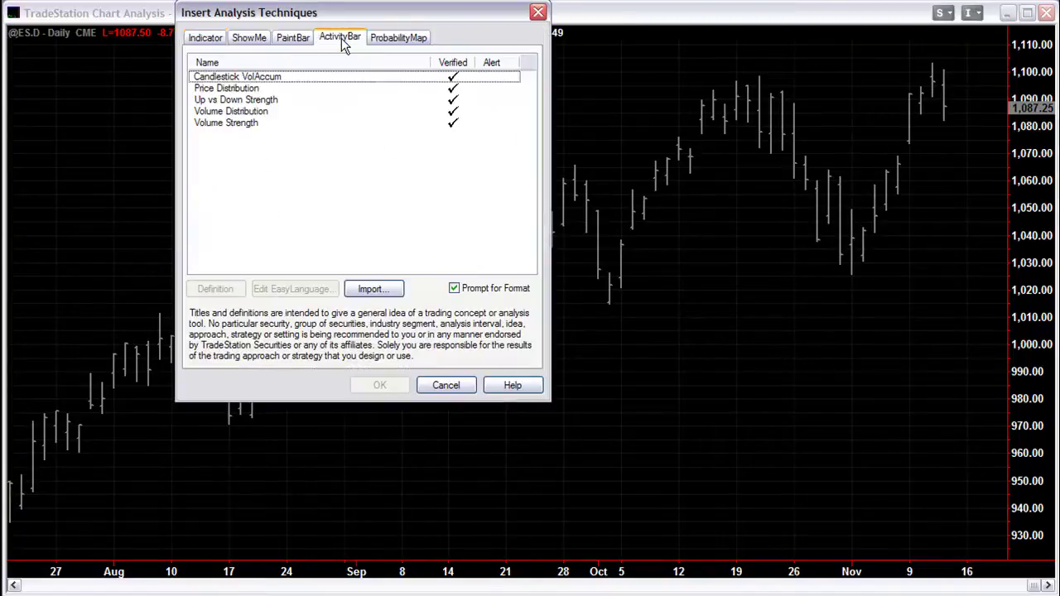
left_click(253, 113)
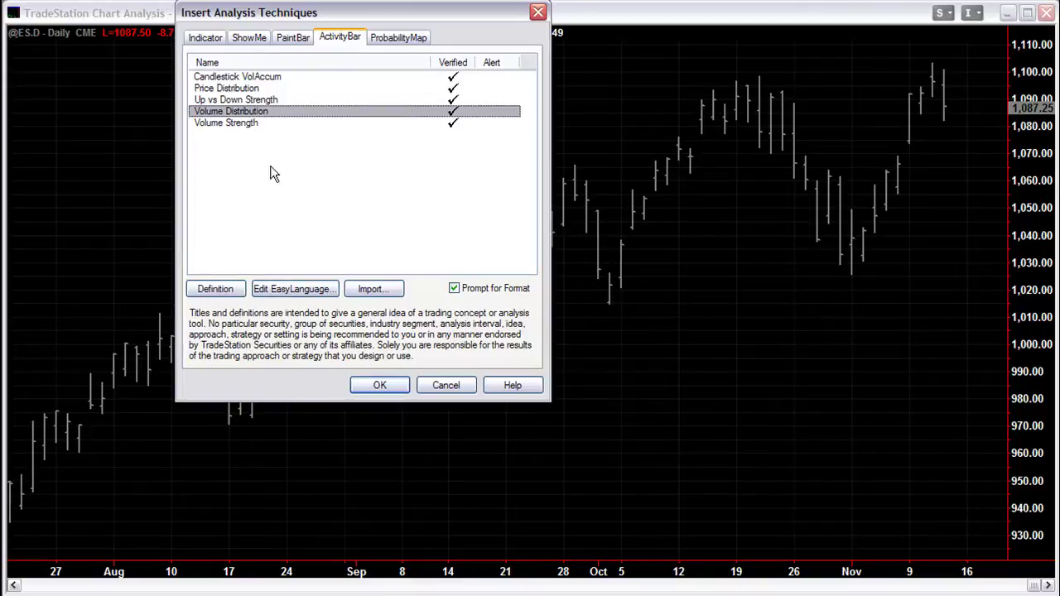
left_click(379, 387)
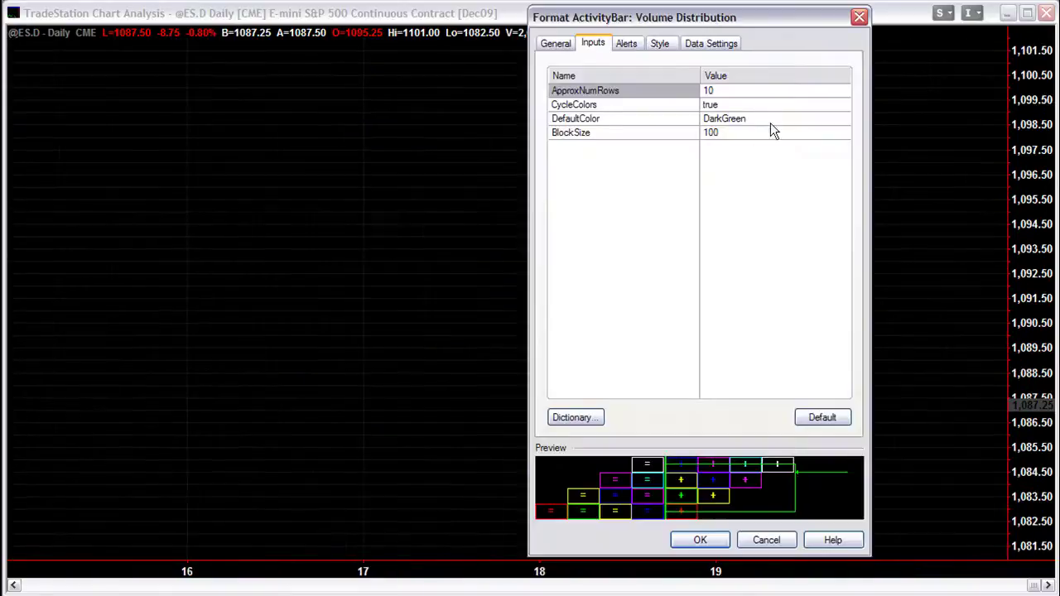
Step: Set the Volume Distribution inputs ApproxNumRows to 50 and CycleColors to false, and apply them to the chart
left_click(717, 91)
left_click_drag(717, 91, 696, 106)
type("50")
key("Down")
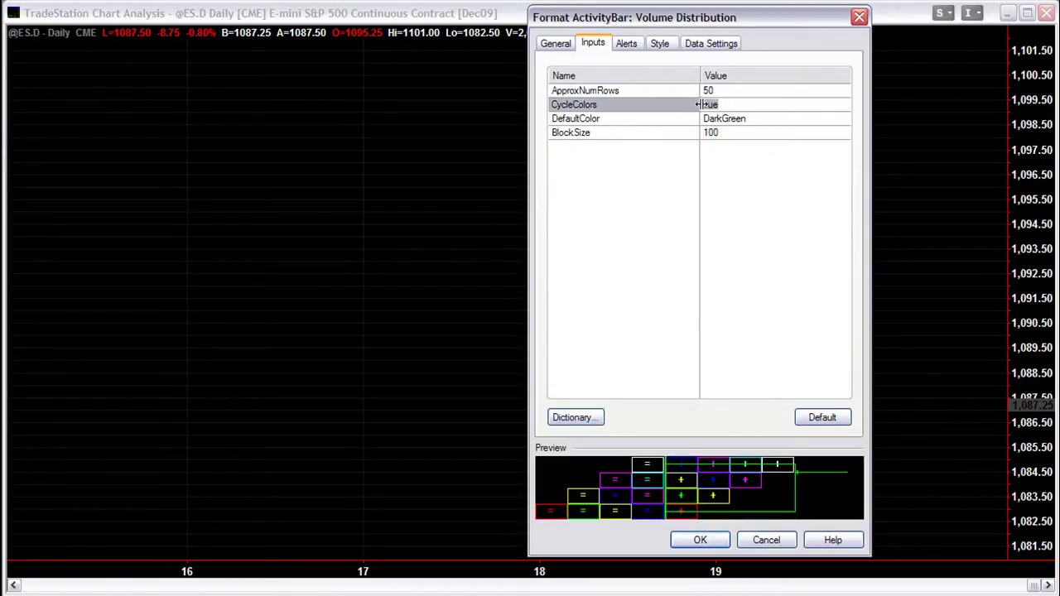
key("BackSpace")
type("false")
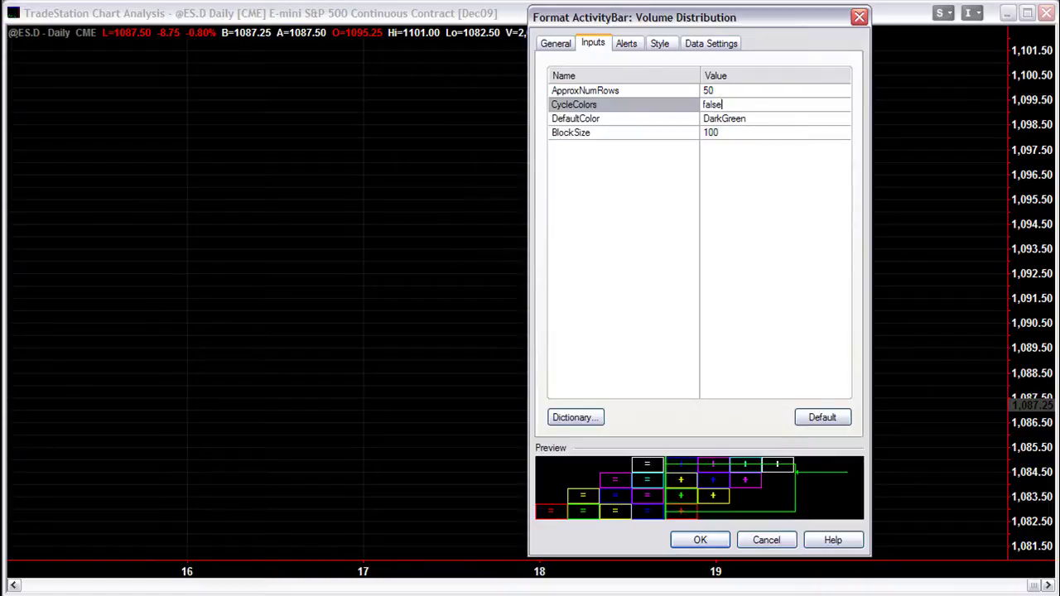
left_click(701, 540)
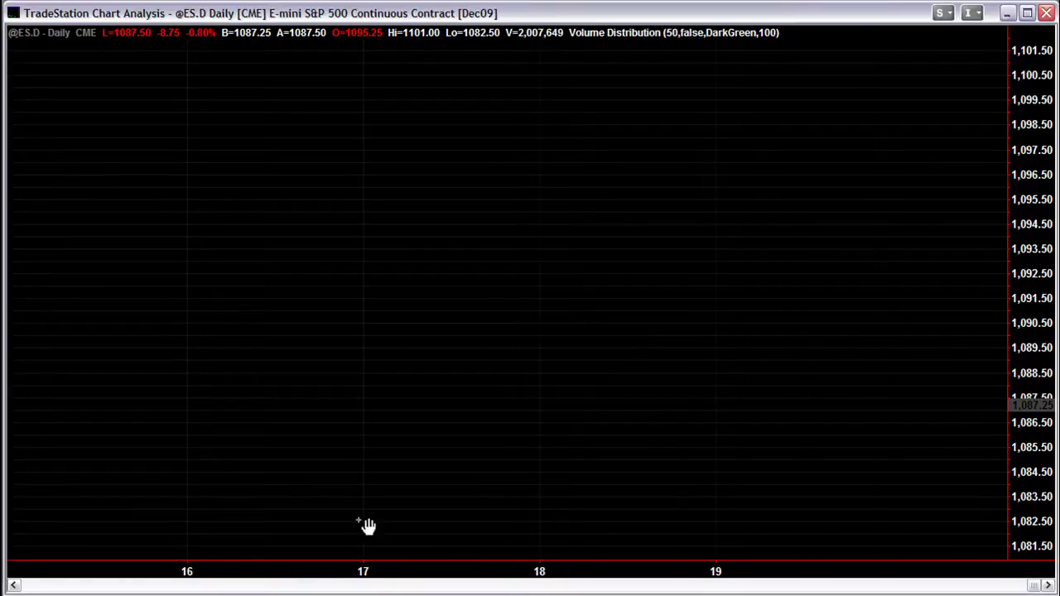
Step: Examine the Volume Distribution profiles for the earlier days and the study's activity cell style options
left_click(14, 585)
left_click(14, 585)
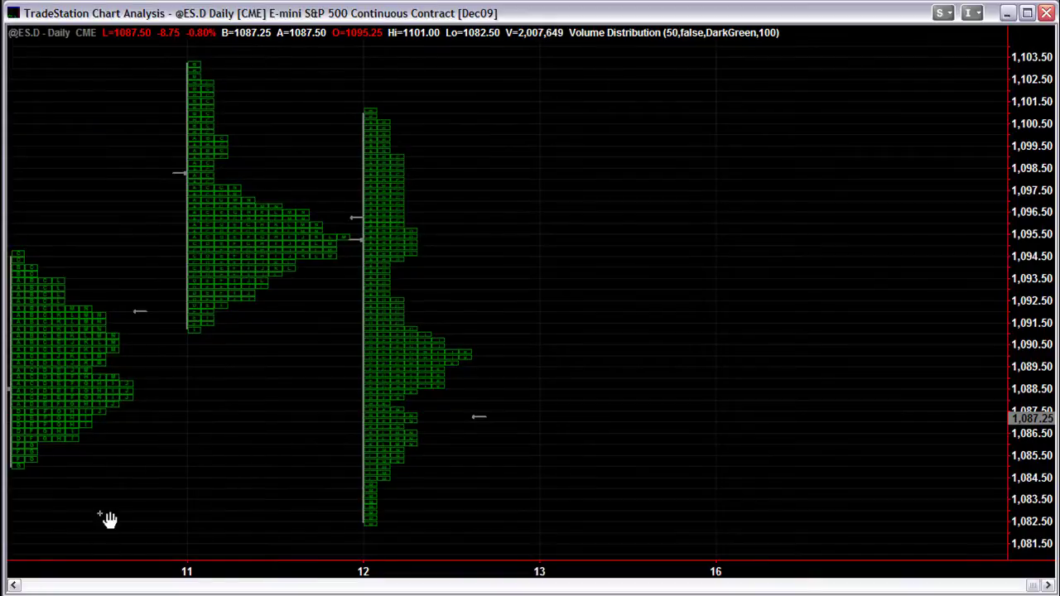
left_click(14, 585)
left_click(14, 585)
left_click(14, 585)
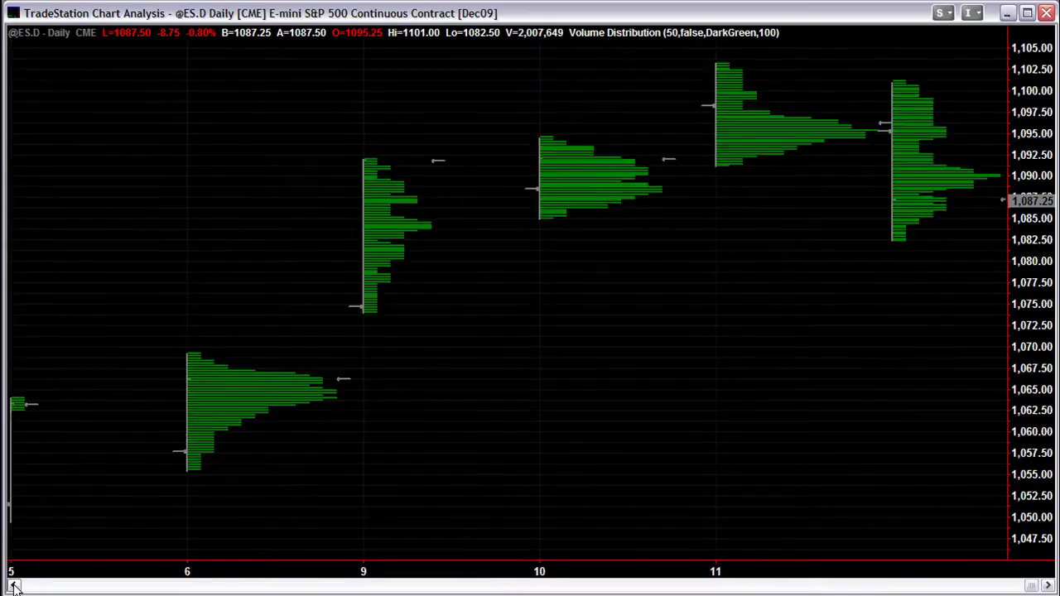
left_click(14, 586)
right_click(580, 154)
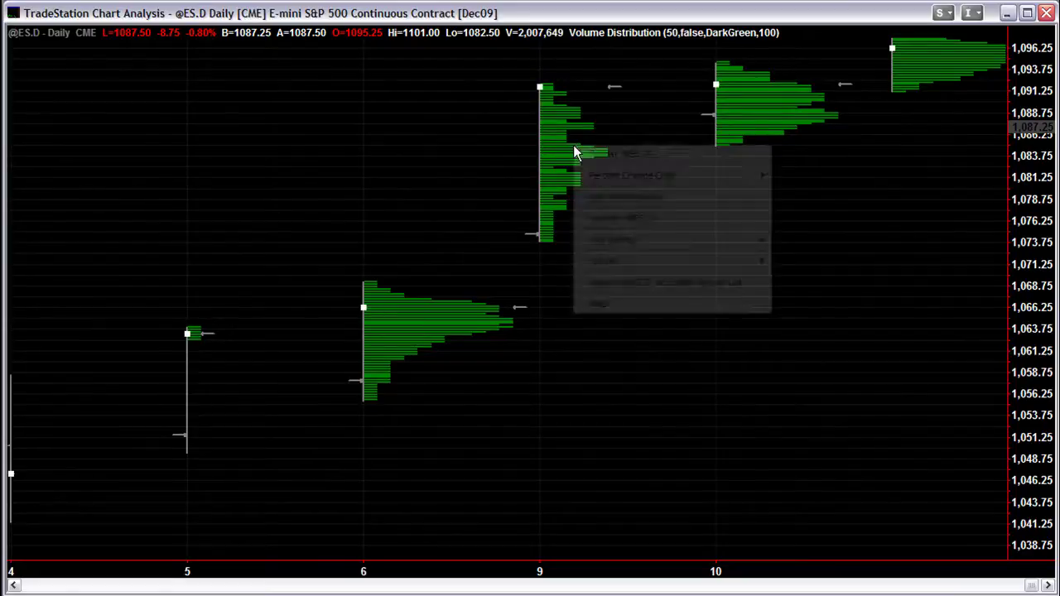
left_click(574, 165)
right_click(577, 169)
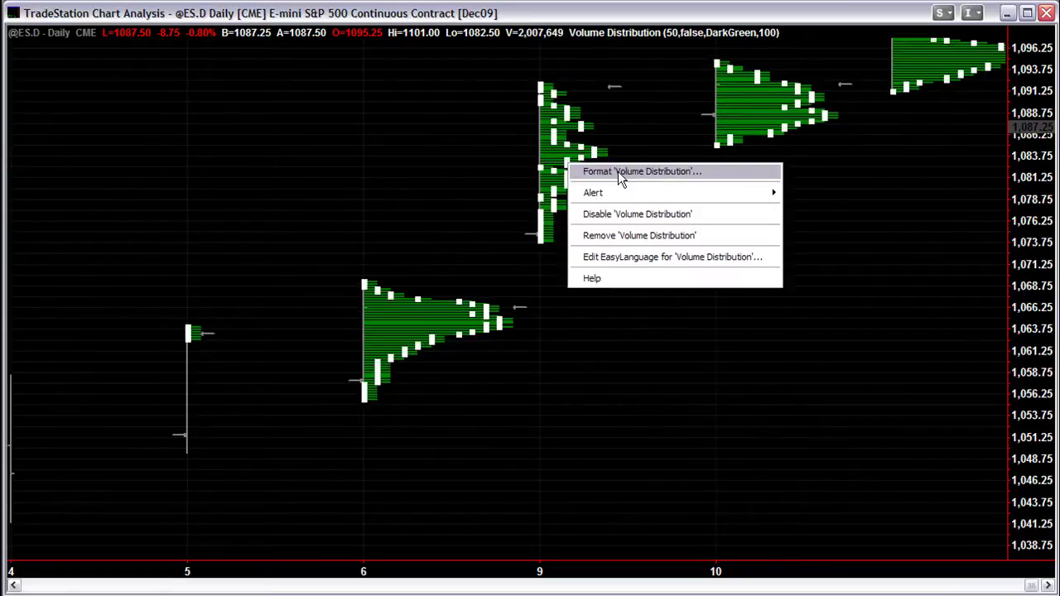
left_click(618, 172)
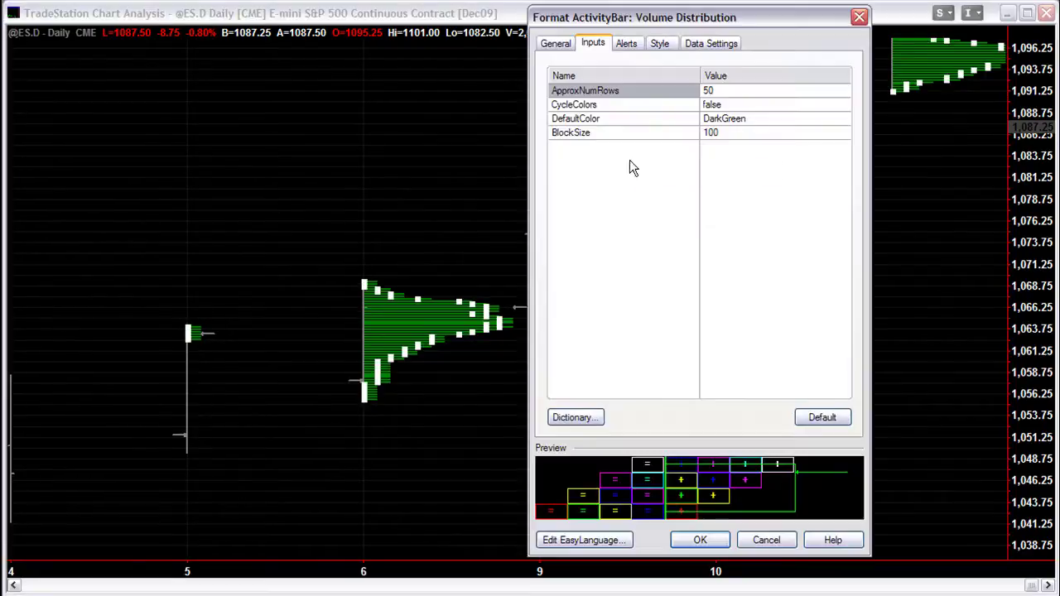
left_click(669, 43)
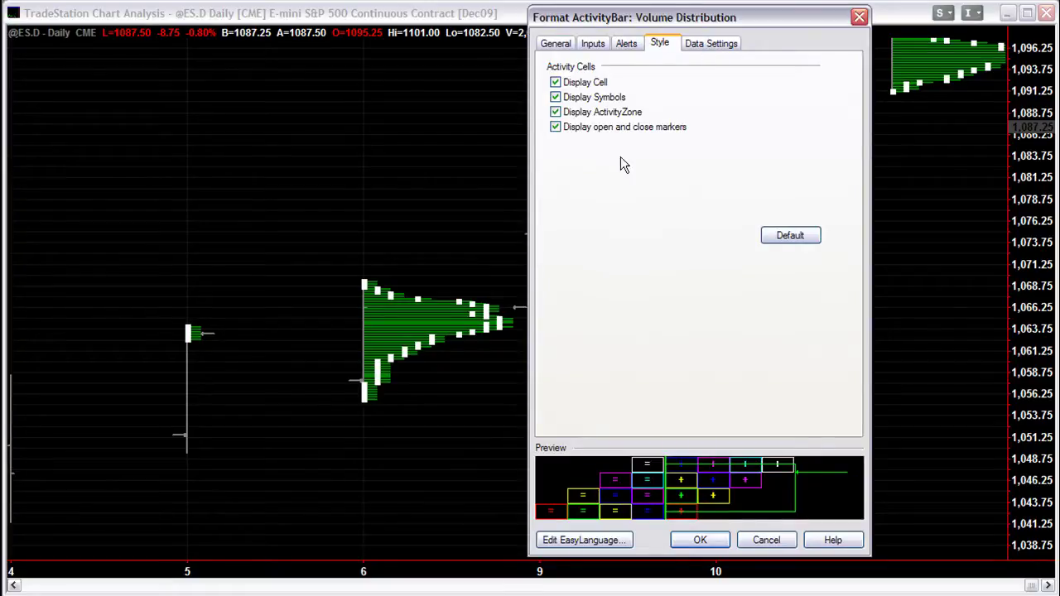
Step: Set the Volume Distribution's data history to 30 days back and its intraday interval to 1 minute
left_click(718, 46)
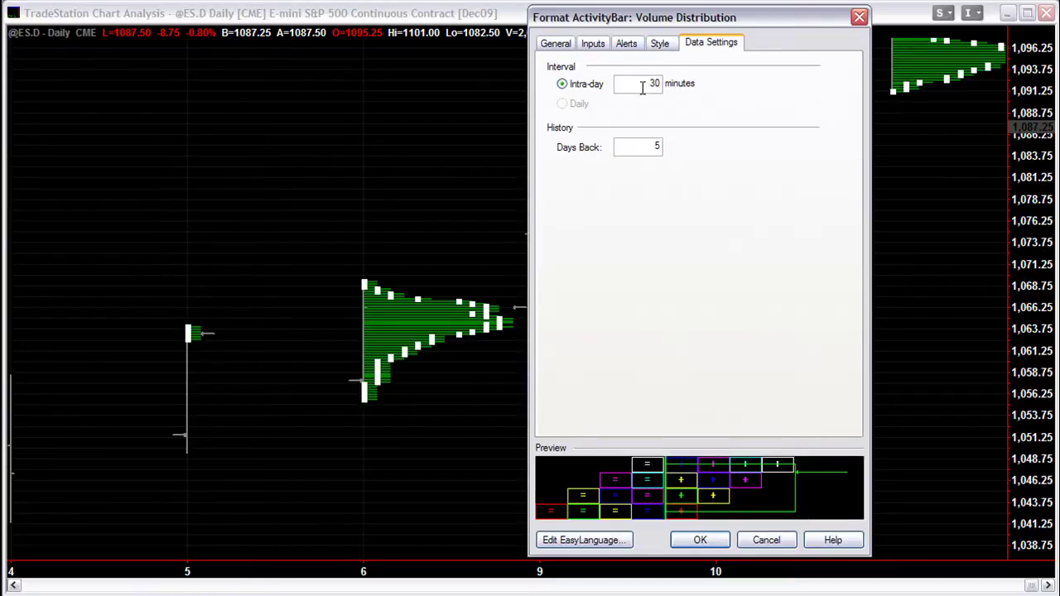
double_click(661, 146)
type("30")
left_click_drag(645, 84, 671, 91)
type("1")
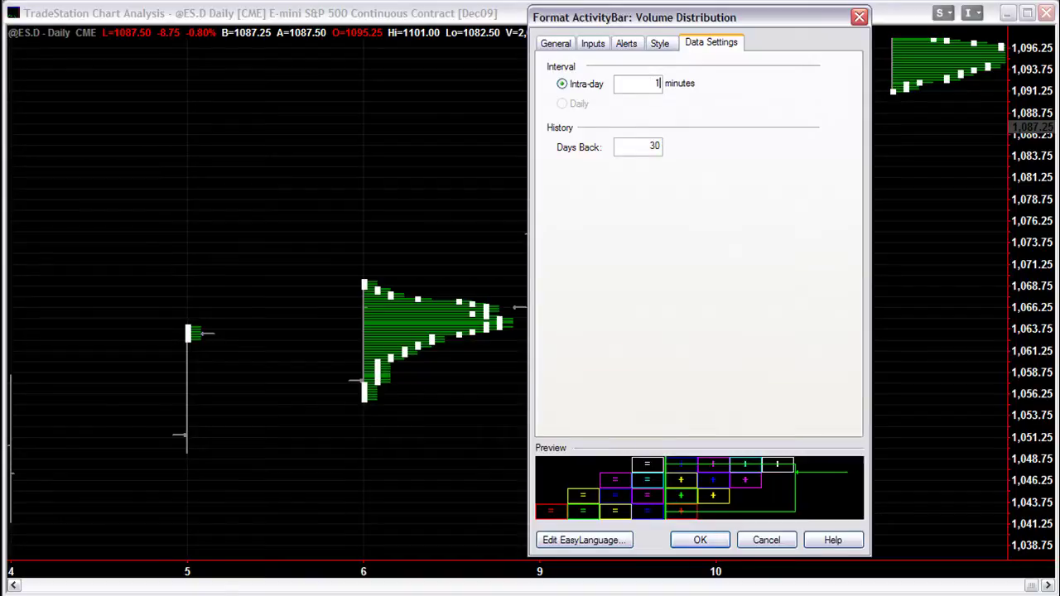
left_click(700, 540)
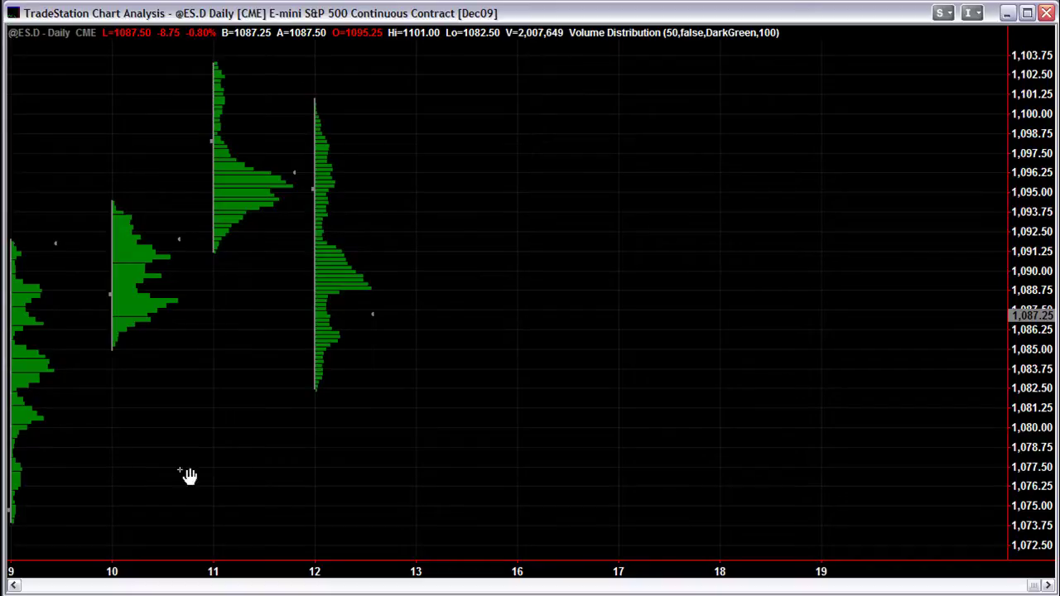
left_click(13, 585)
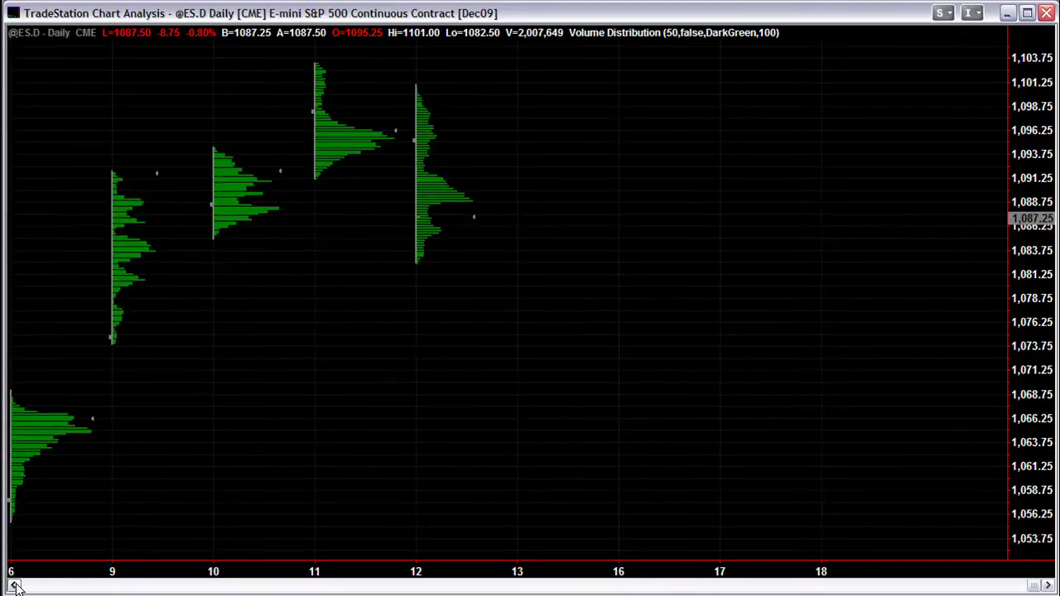
right_click(460, 203)
left_click(457, 205)
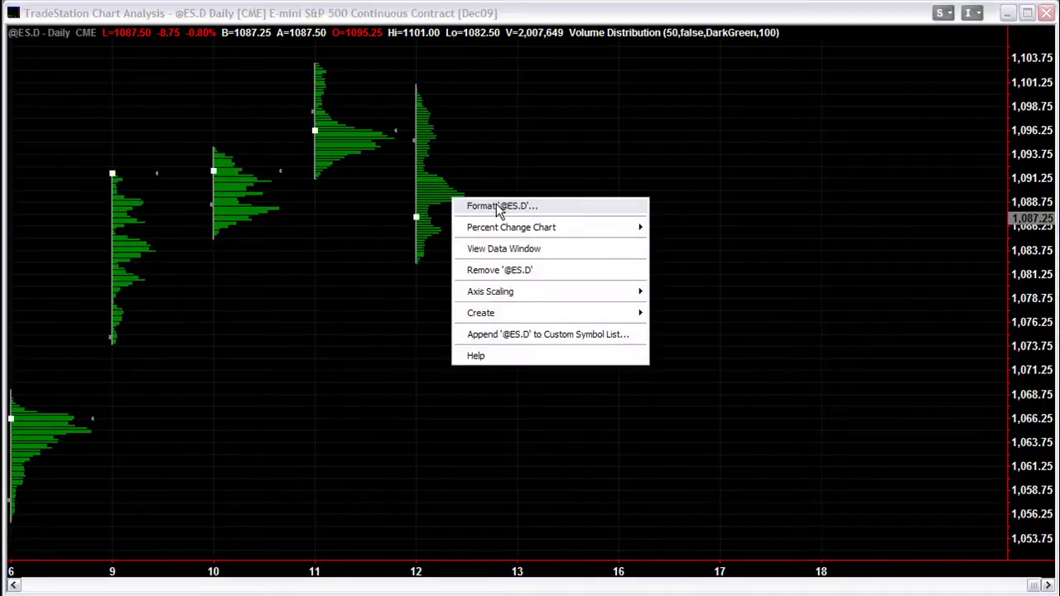
left_click(439, 40)
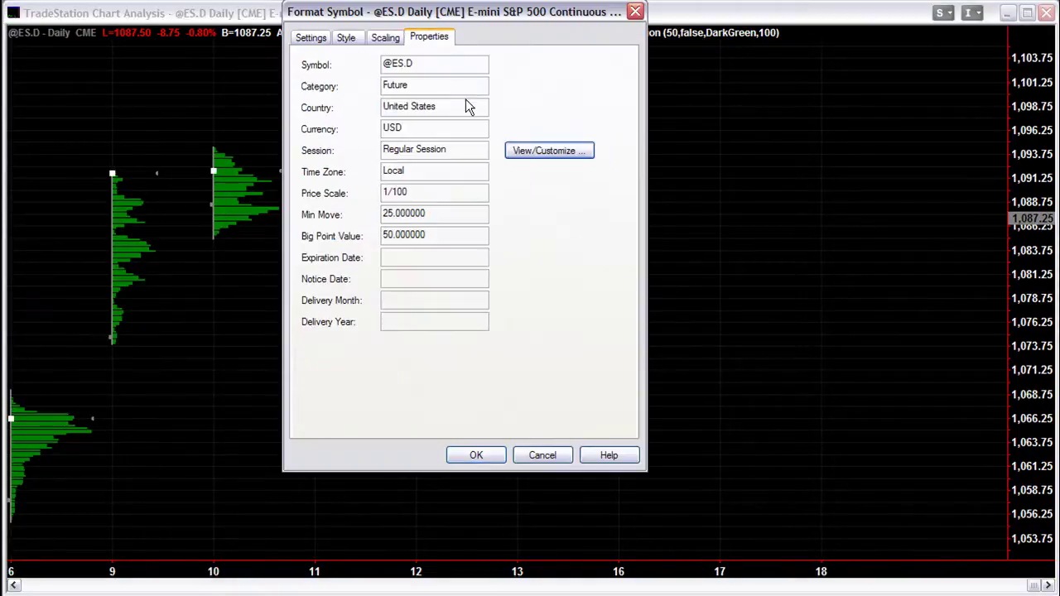
left_click(390, 45)
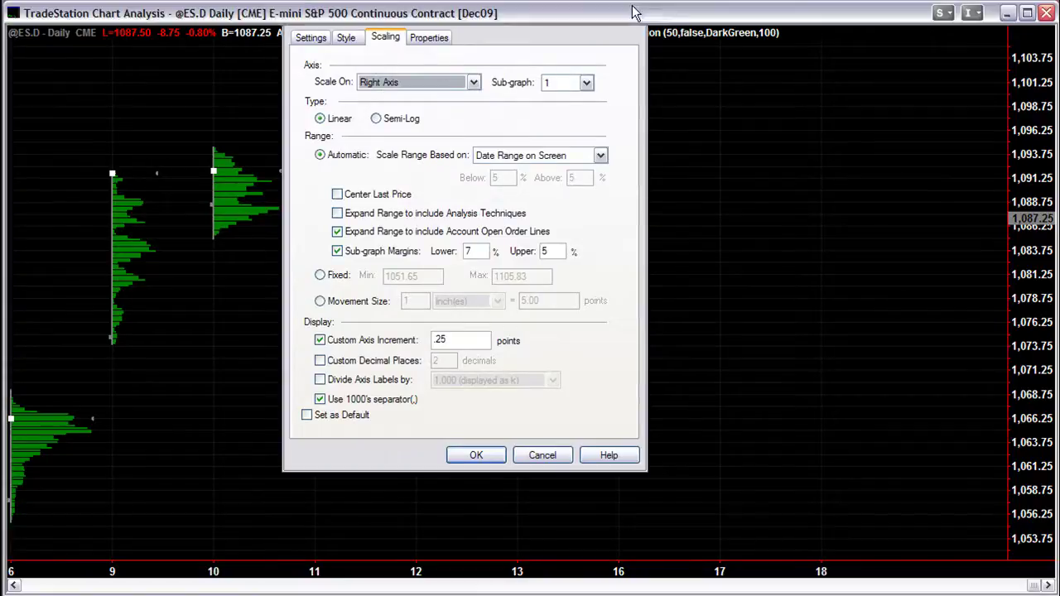
left_click(635, 11)
Step: Set the Volume Distribution's intraday data interval to 30 minutes and apply it to the chart
right_click(441, 194)
left_click(489, 199)
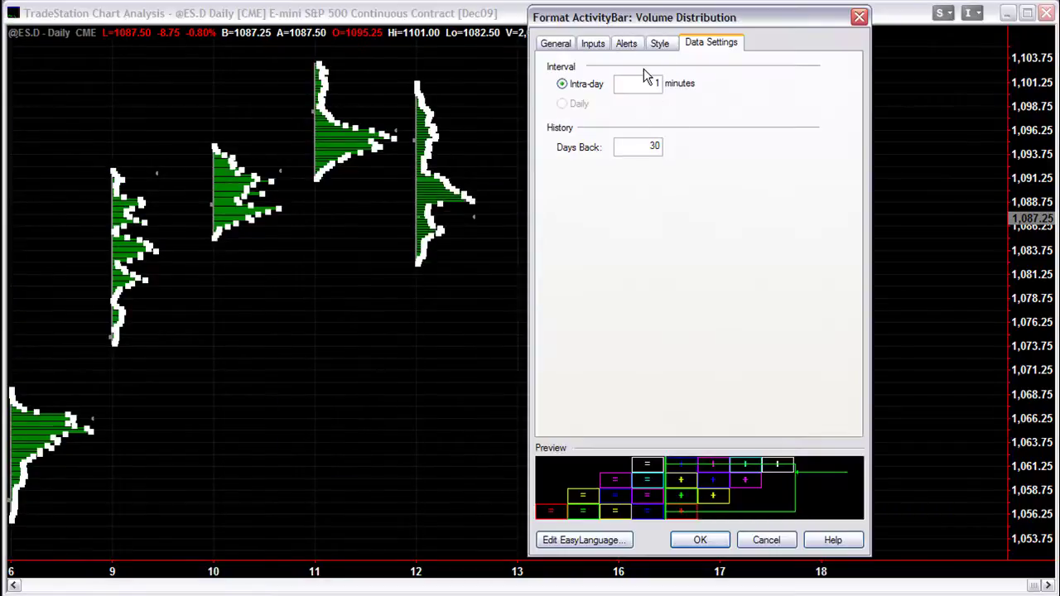
left_click_drag(643, 85, 704, 89)
type("30")
left_click(719, 541)
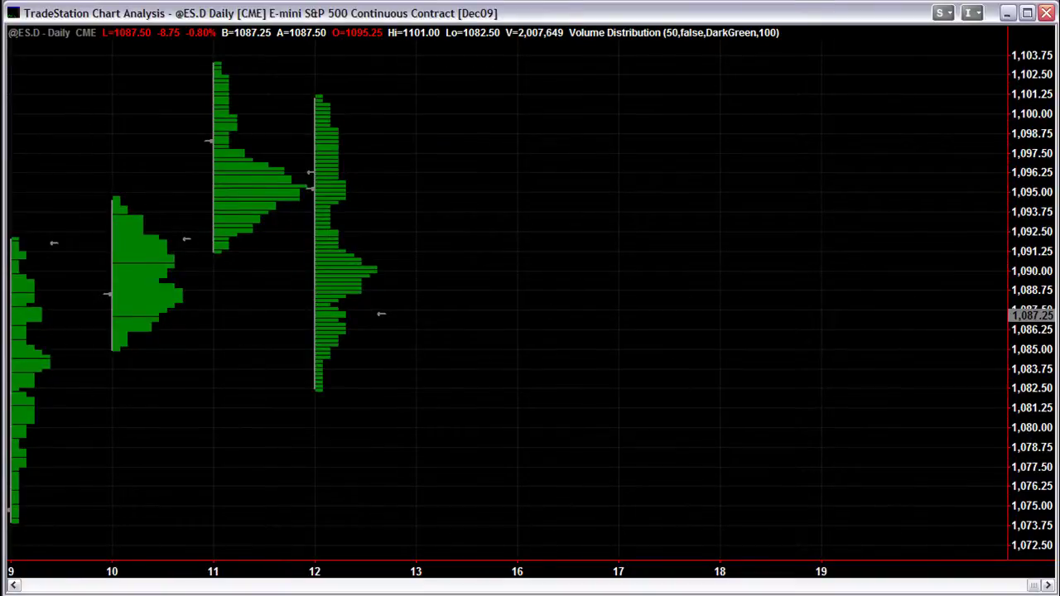
key("Down")
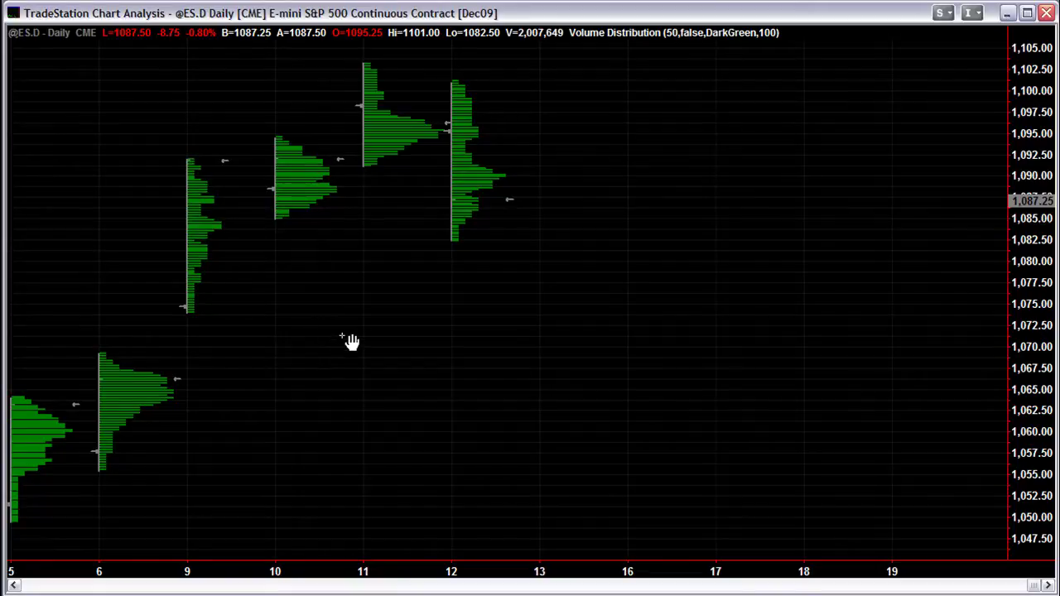
left_click(484, 190)
right_click(474, 183)
key("Escape")
right_click(475, 181)
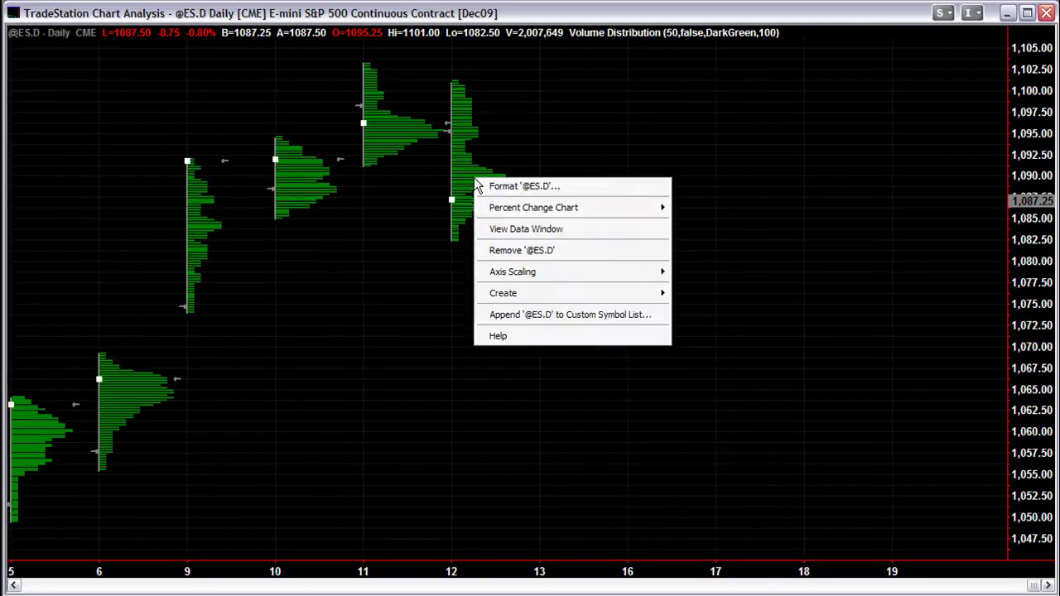
key("Escape")
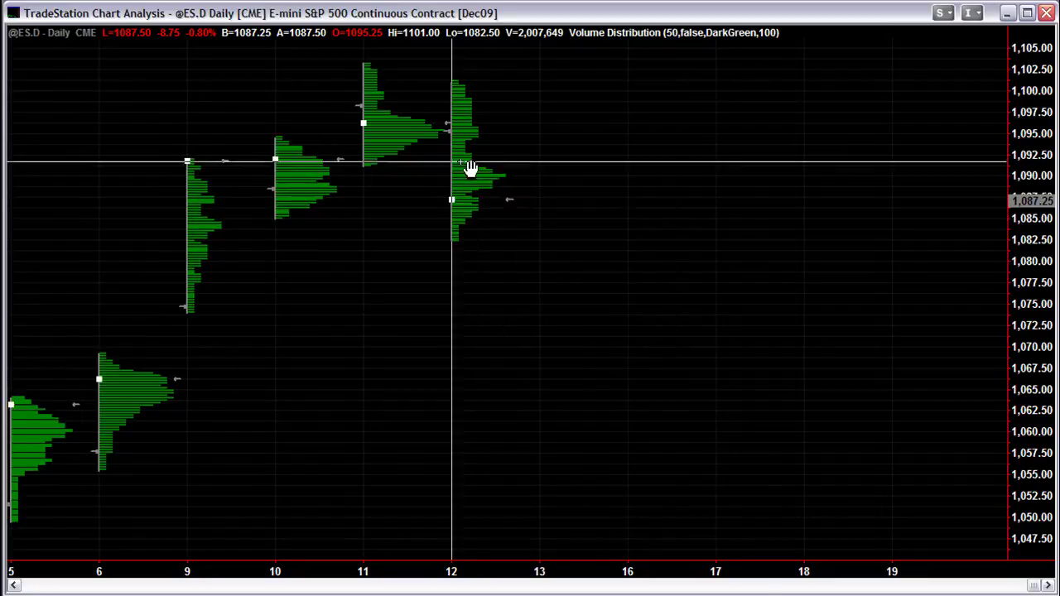
left_click(397, 147)
right_click(389, 144)
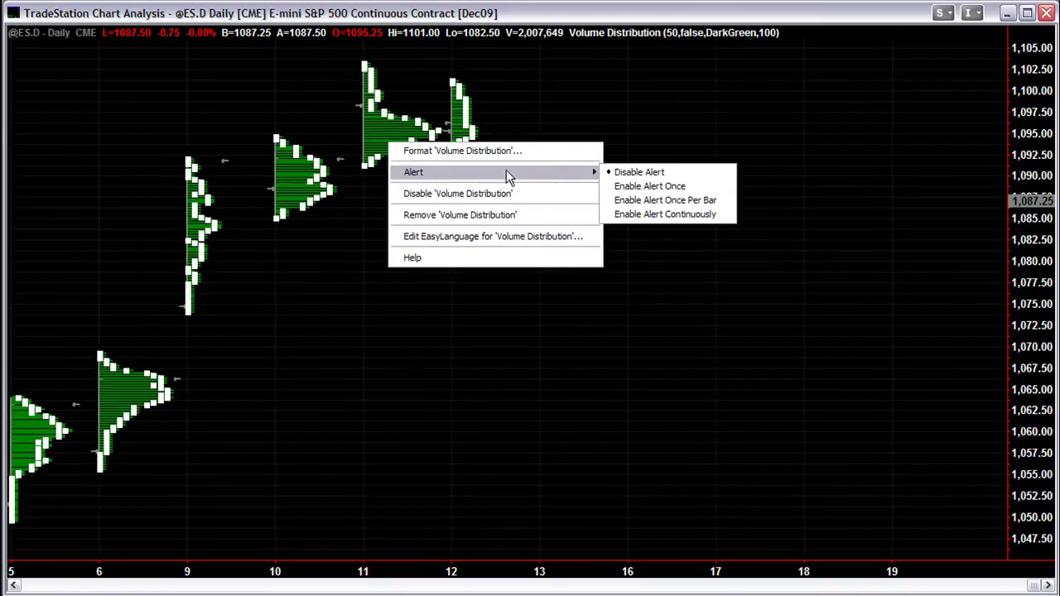
left_click(542, 199)
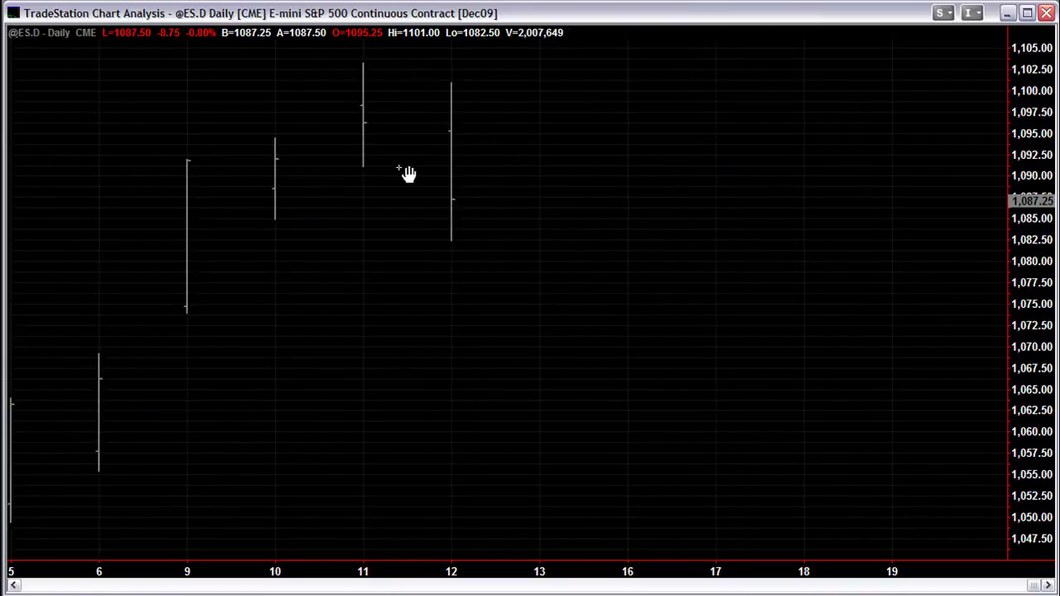
right_click(392, 222)
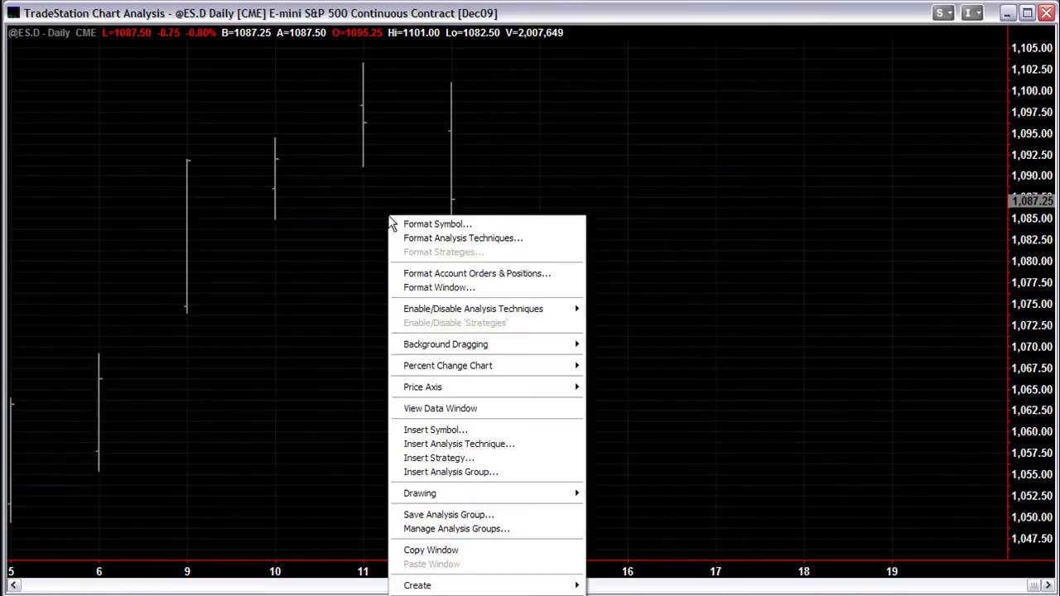
left_click(453, 444)
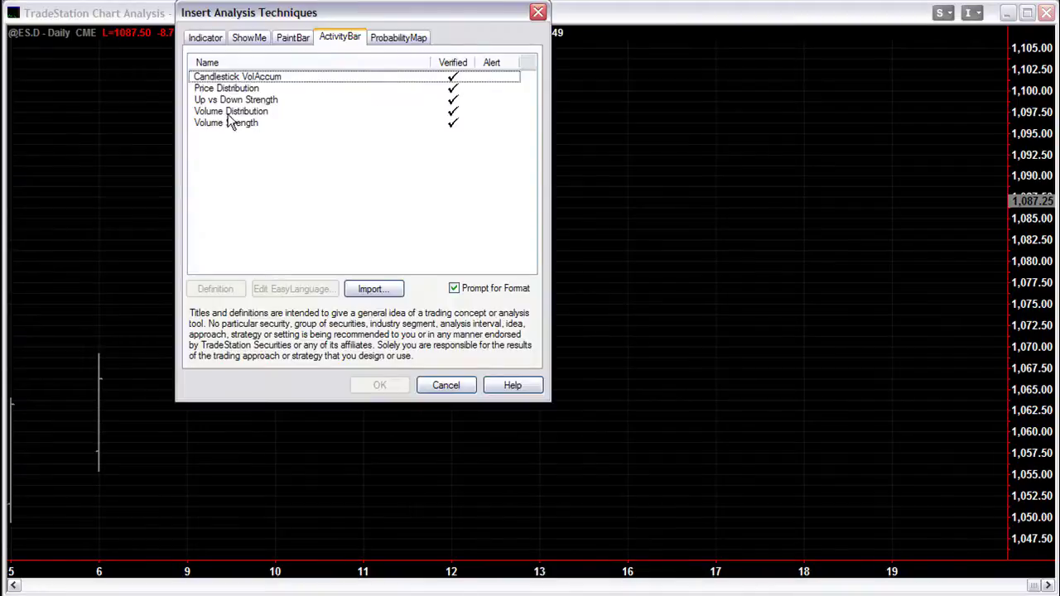
left_click(240, 89)
left_click(379, 385)
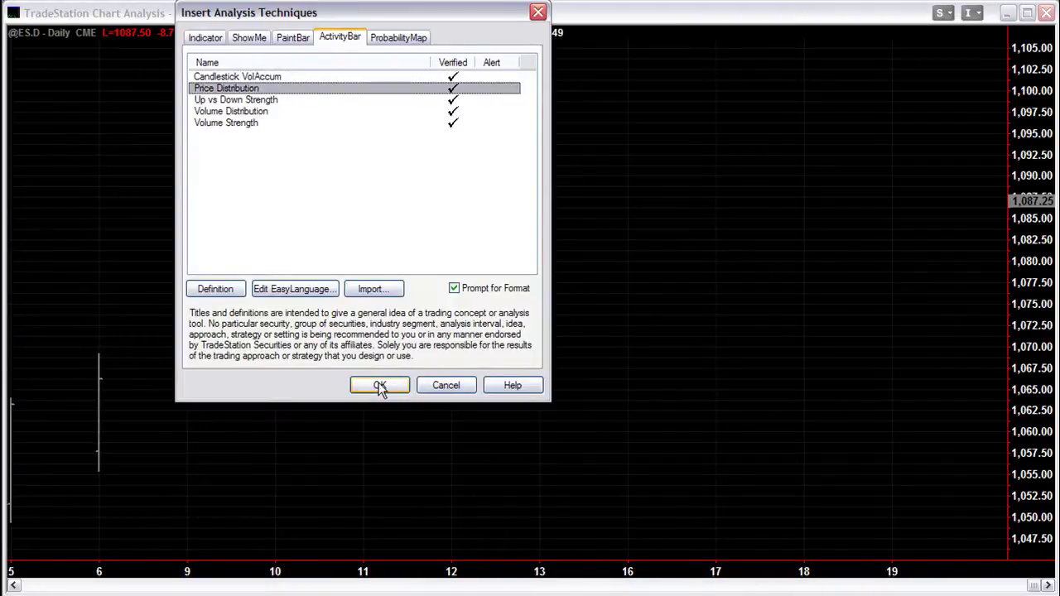
Step: Set the Price Distribution's ApproxNumRows input to 60 and apply it to the chart
left_click(621, 84)
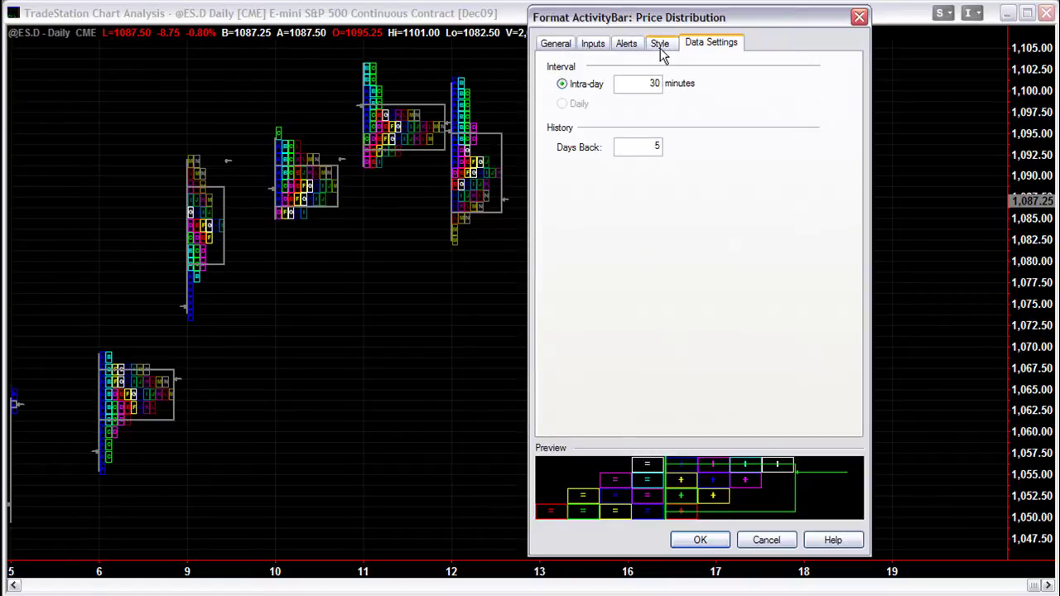
left_click(593, 49)
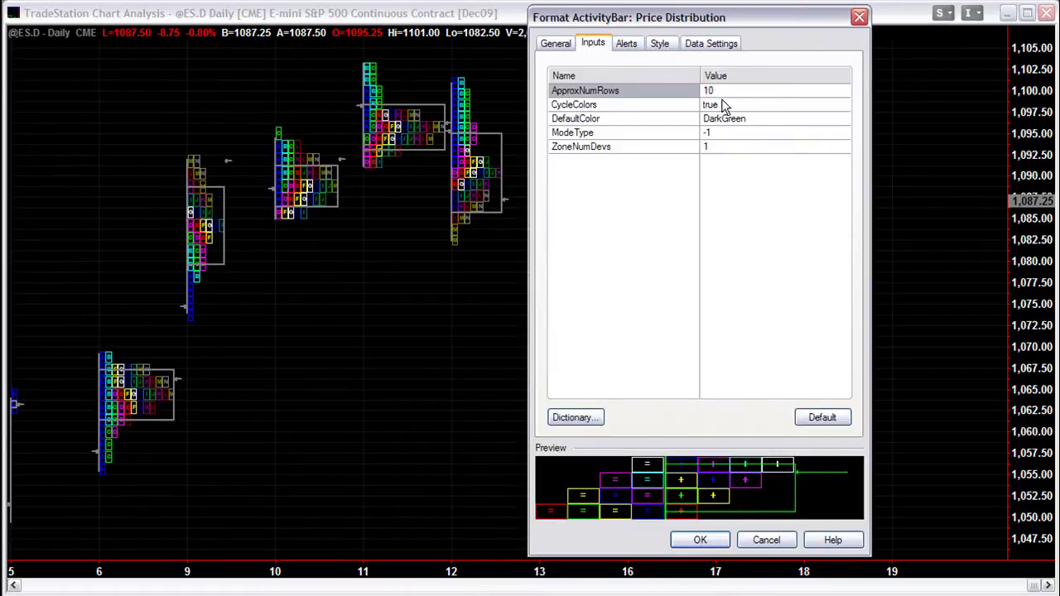
left_click(707, 91)
type("60")
left_click(699, 540)
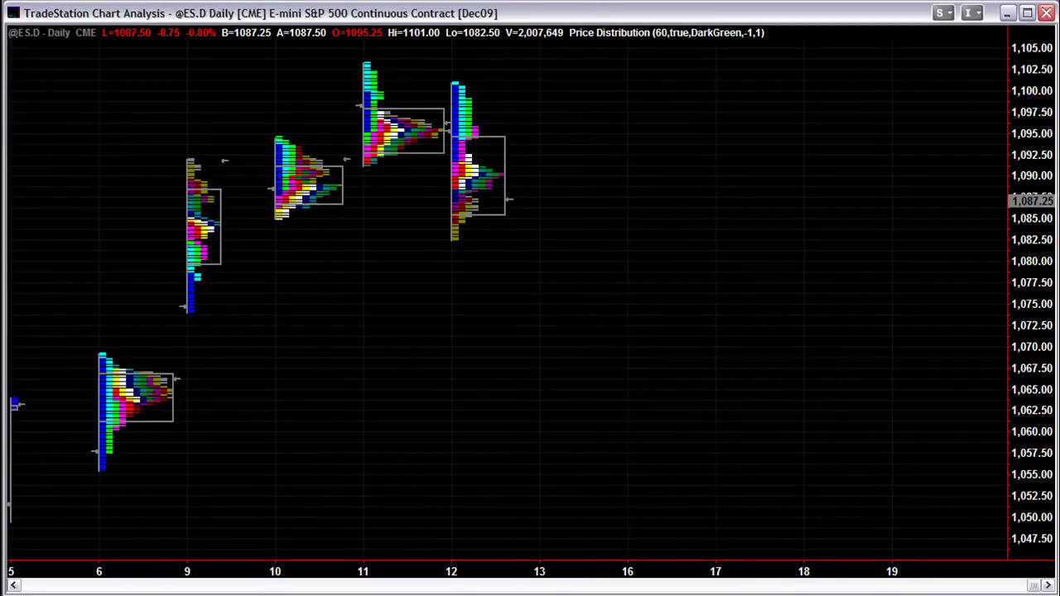
Step: Widen the bar spacing to examine the price distribution for the 12th, and compare it with the letter-based profile chart in the other window
key("Up")
key("Up")
key("Up")
key("Up")
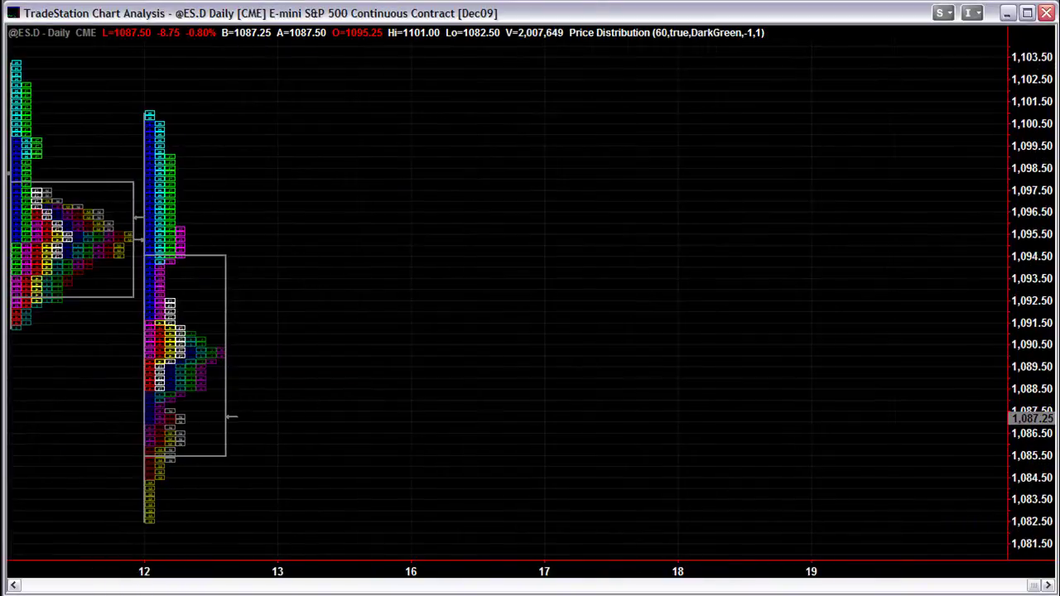
key("Up")
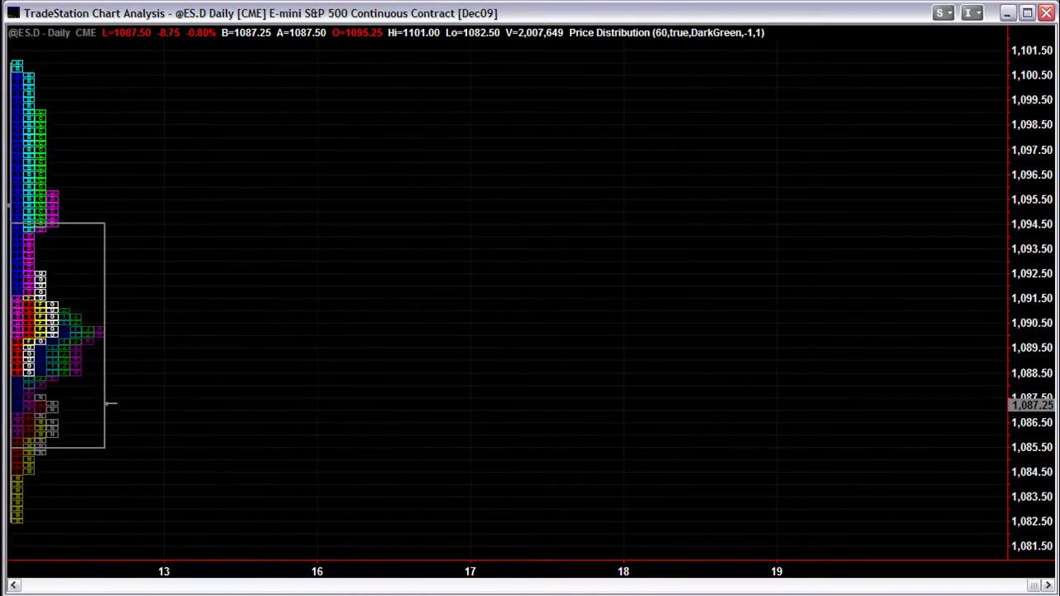
key("Down")
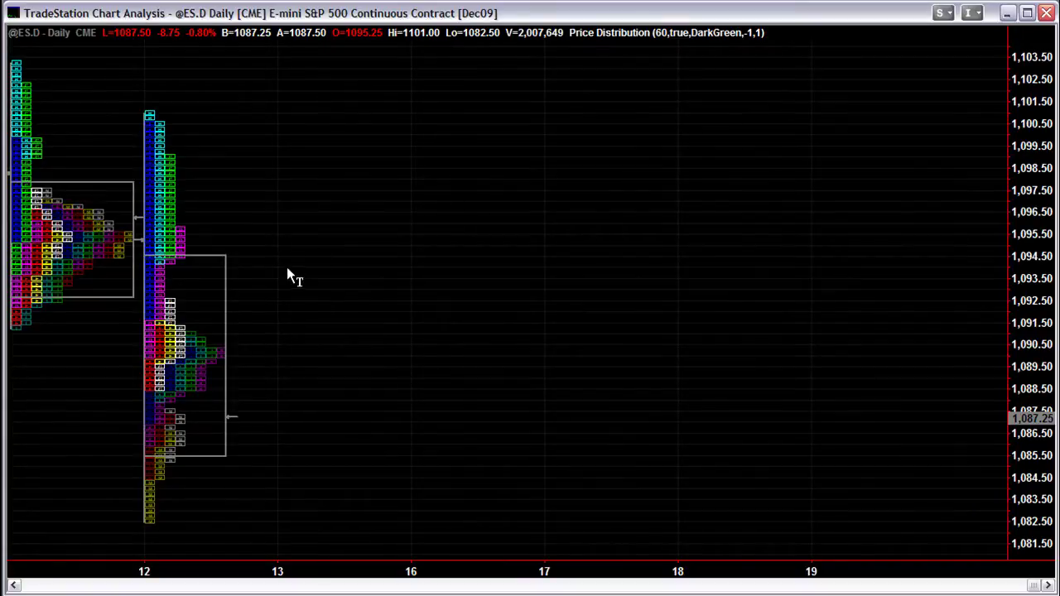
mouse_move(222, 355)
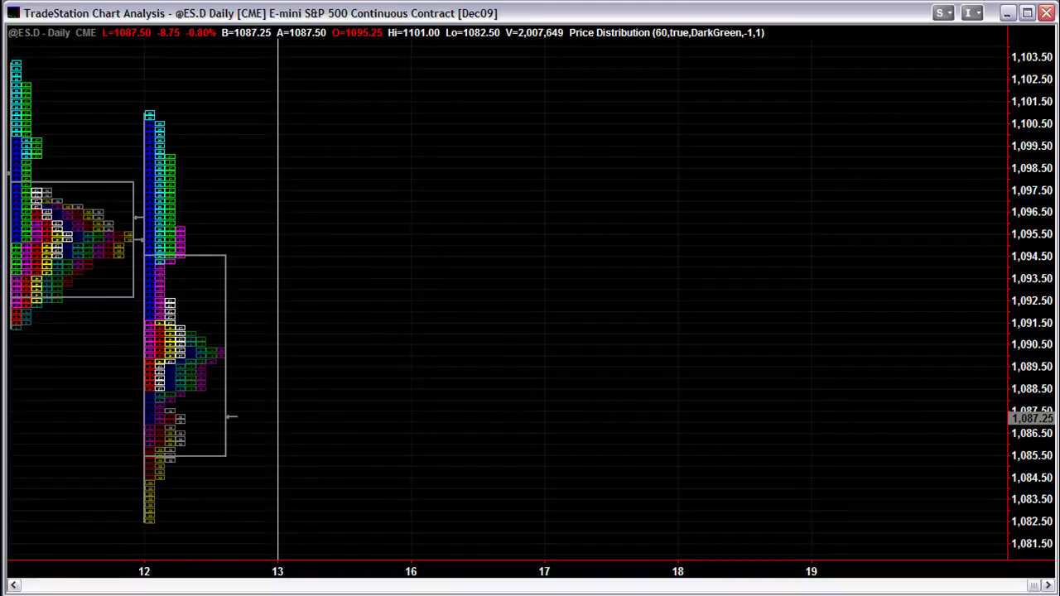
key("alt+Tab")
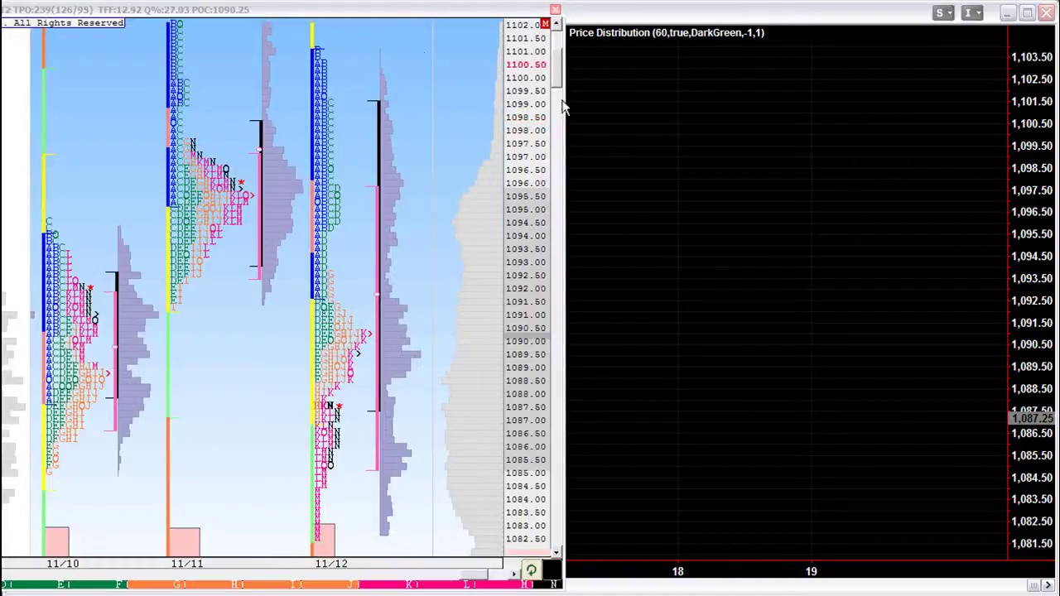
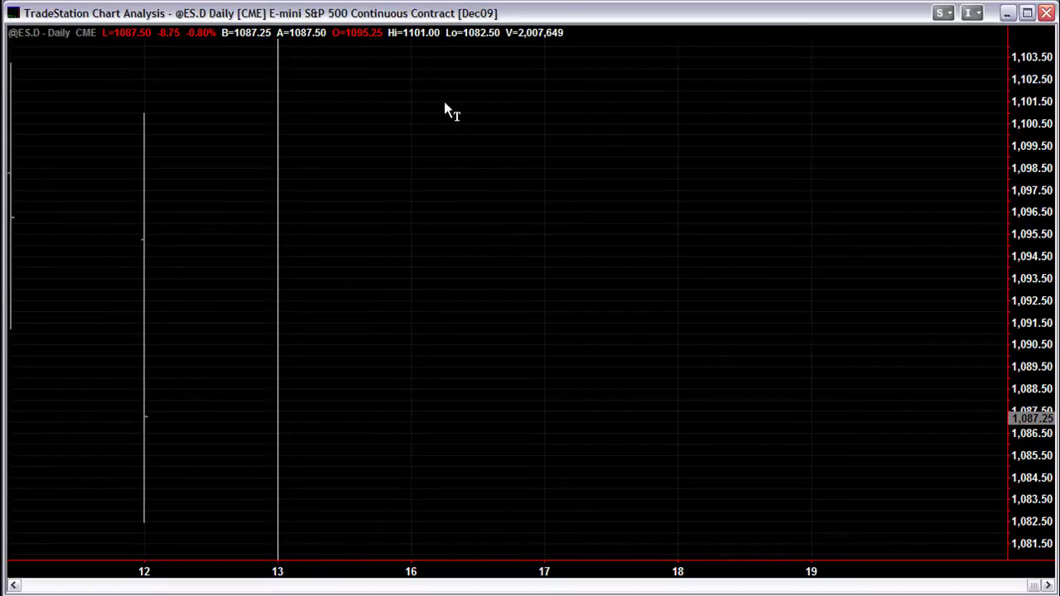
key("Right")
left_click(571, 2)
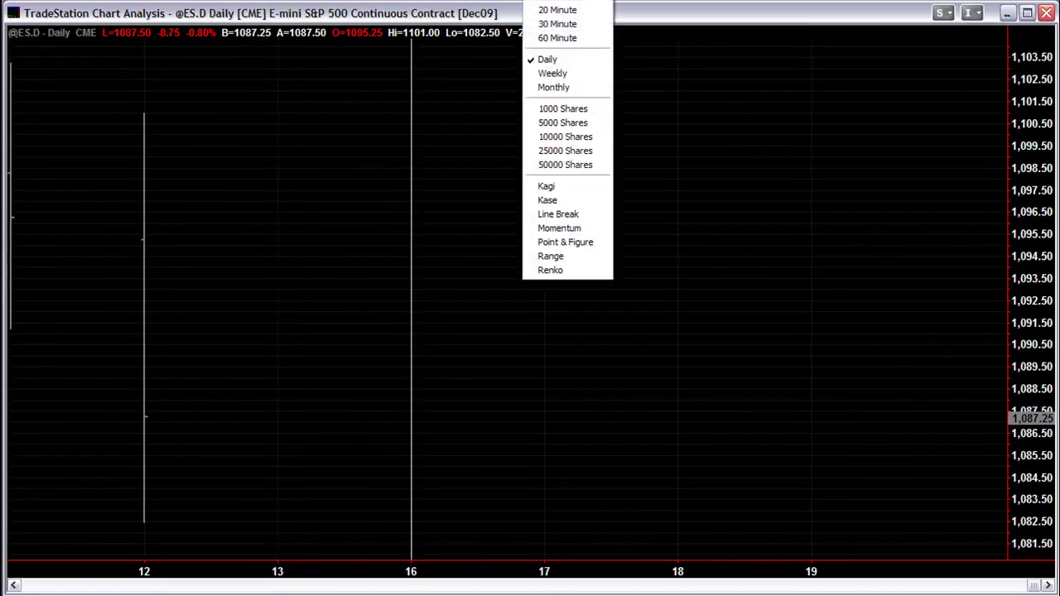
left_click(572, 29)
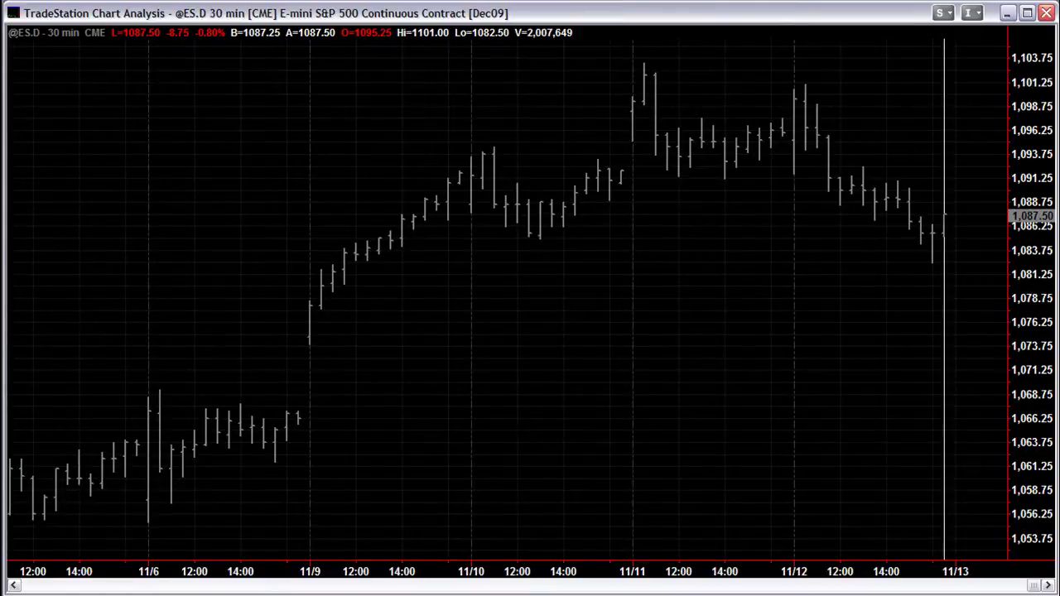
key("Up")
key("Up")
key("Up")
key("Up")
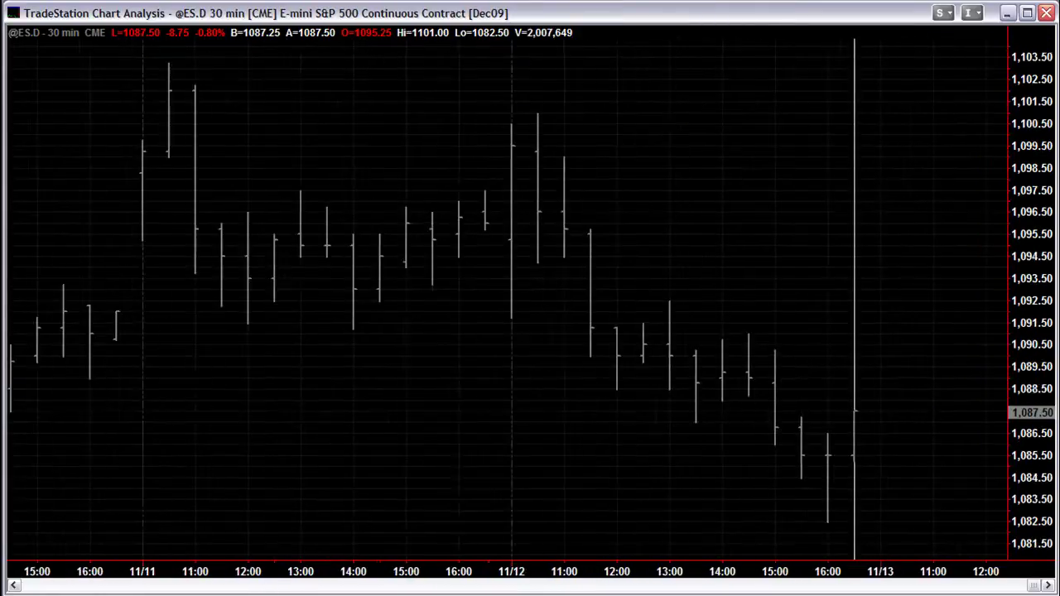
Step: Insert the TPO Pro5.0b indicator into the 30-minute chart, scaled on the same axis as the underlying data
right_click(433, 437)
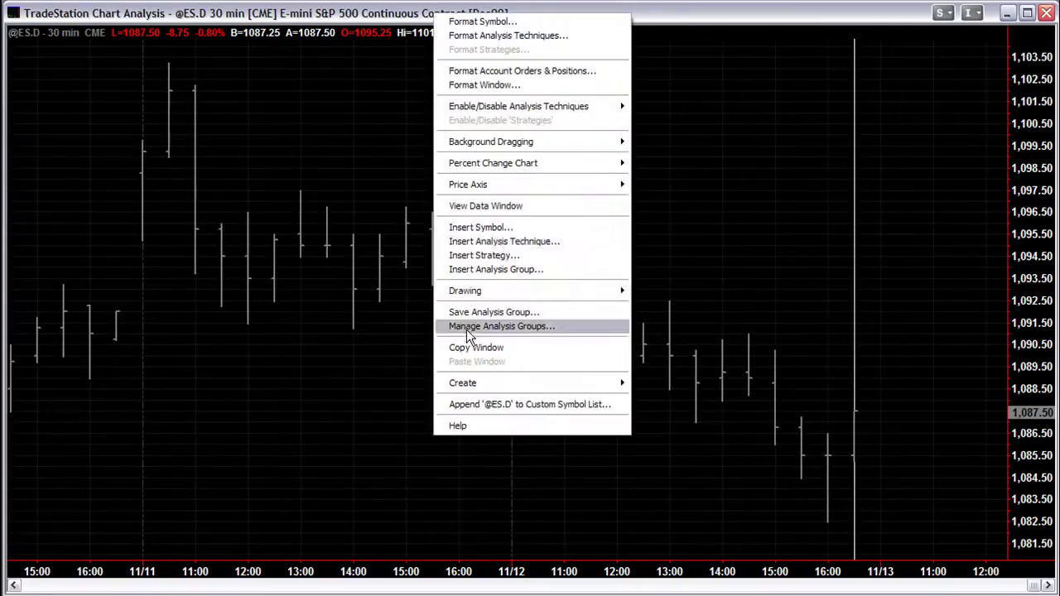
left_click(503, 241)
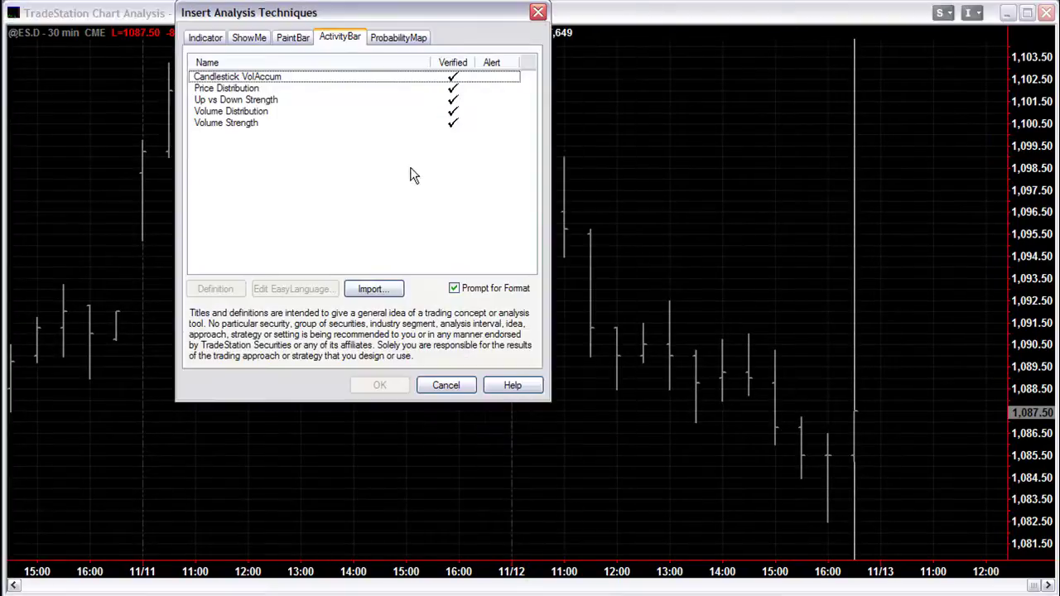
left_click(206, 37)
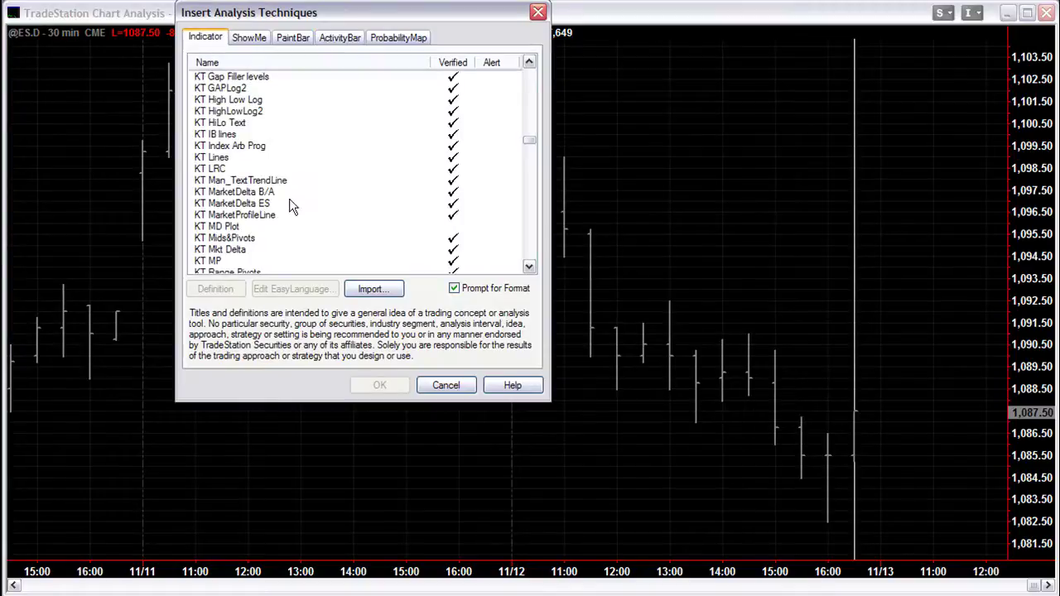
scroll(268, 217, "down", 12)
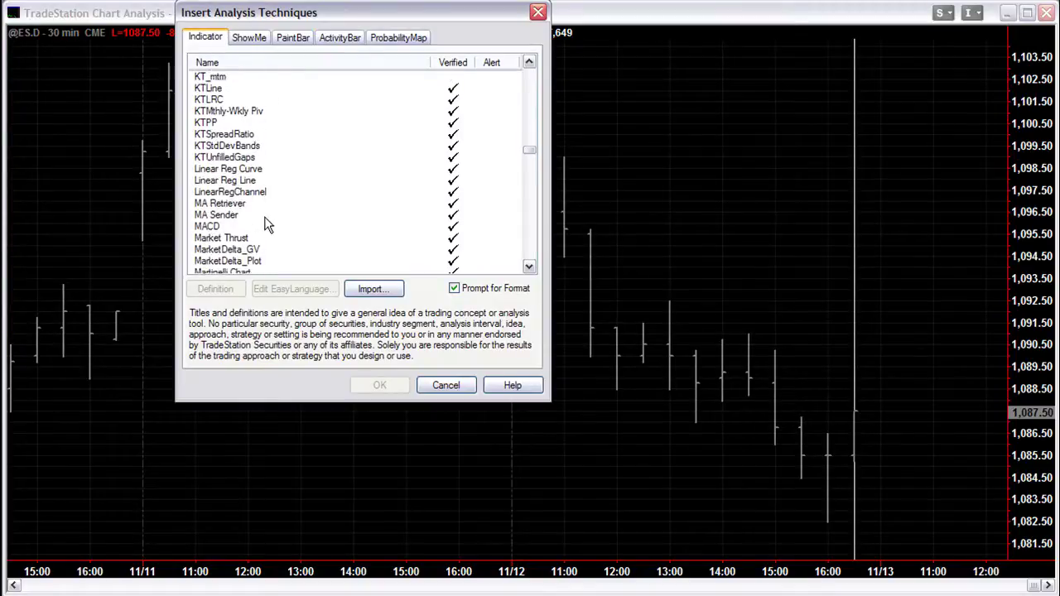
scroll(268, 223, "down", 20)
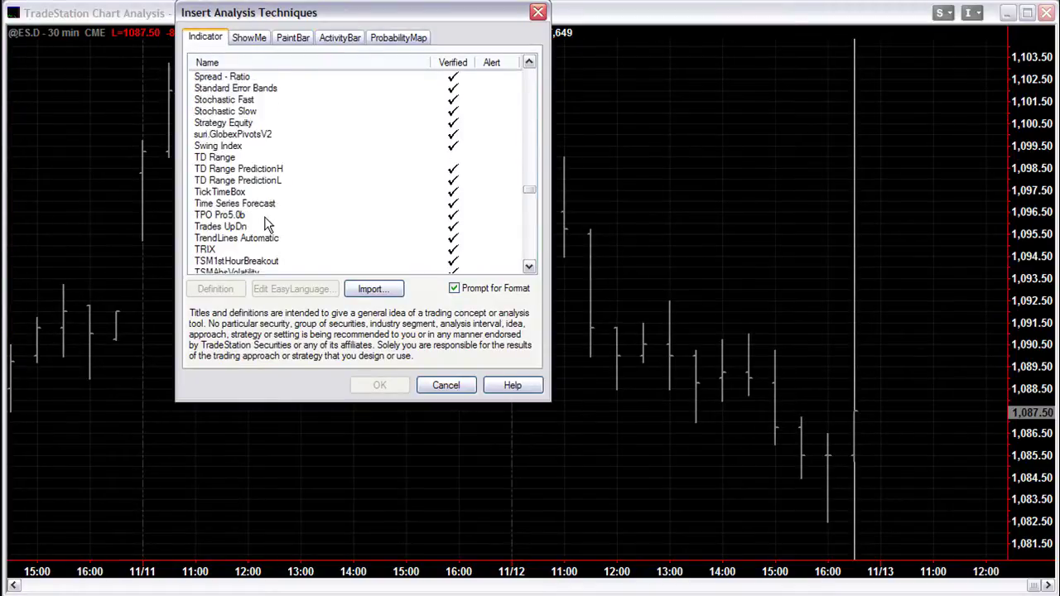
left_click(229, 215)
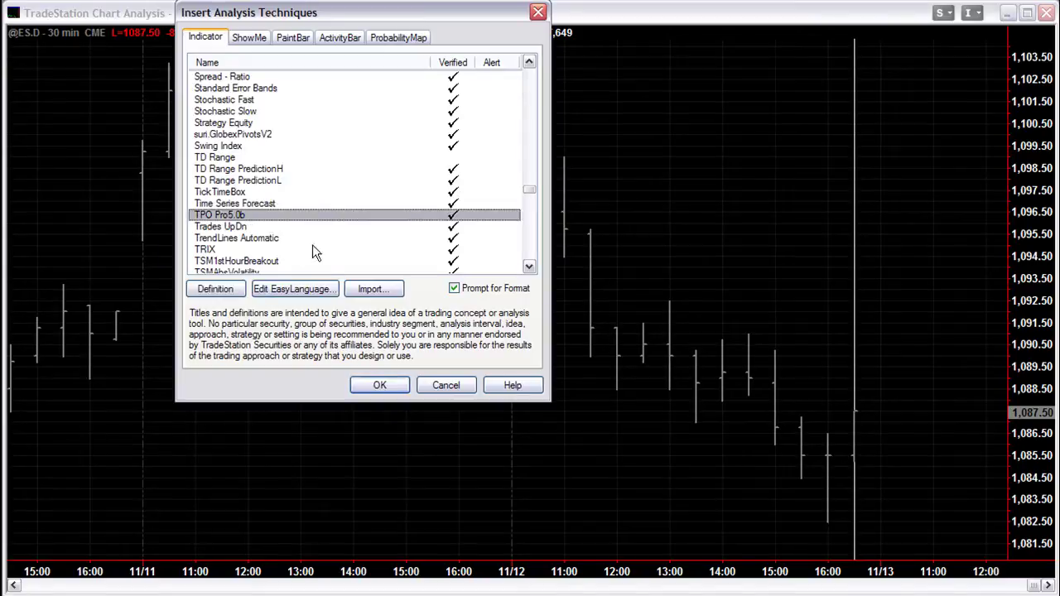
left_click(378, 386)
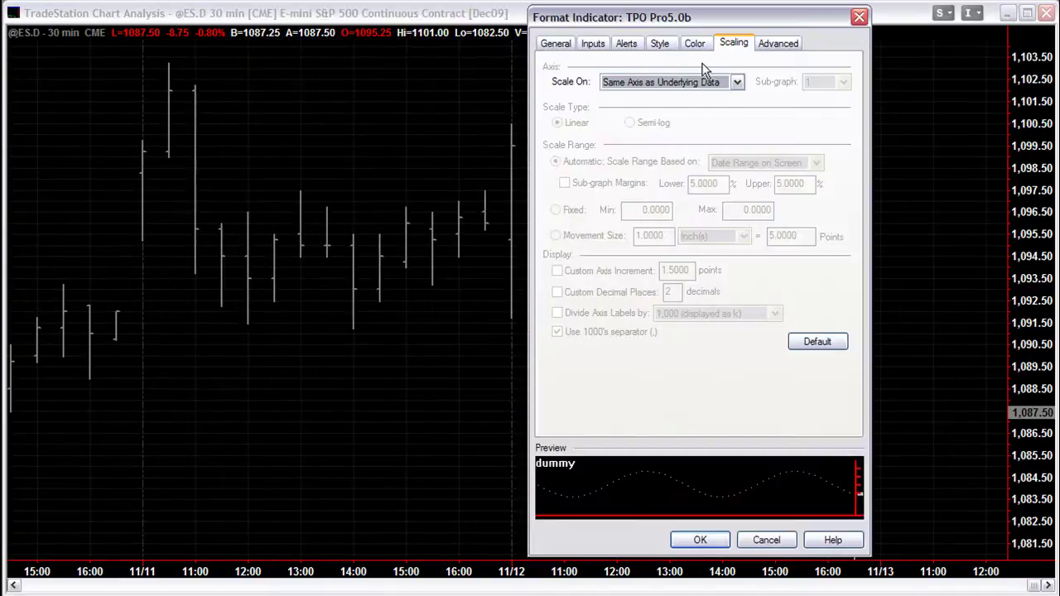
left_click(700, 540)
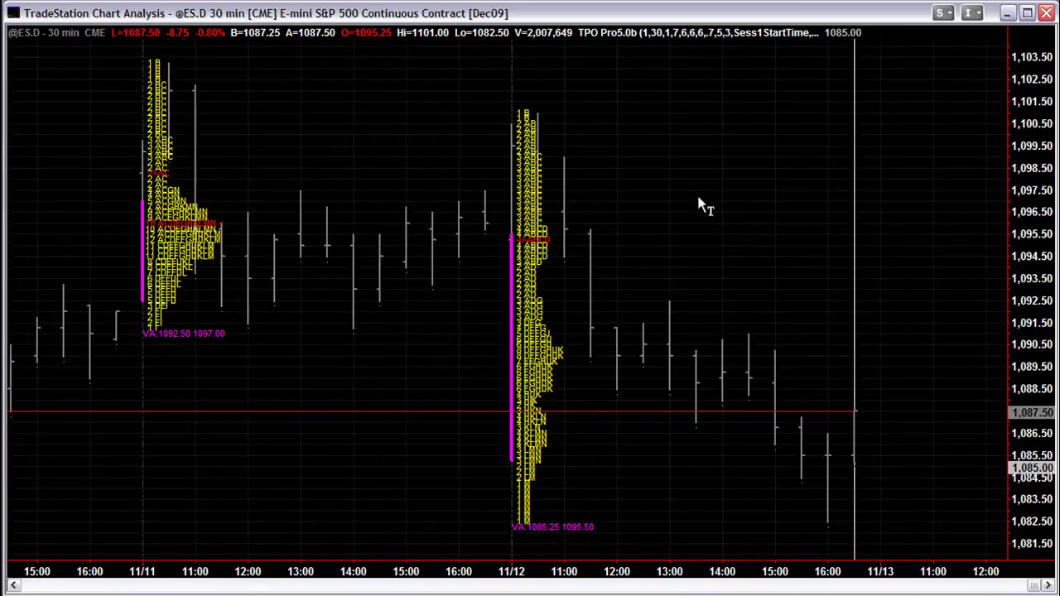
Step: Insert the KT IB lines indicator and scale it on the same axis as the underlying data
left_click(620, 133)
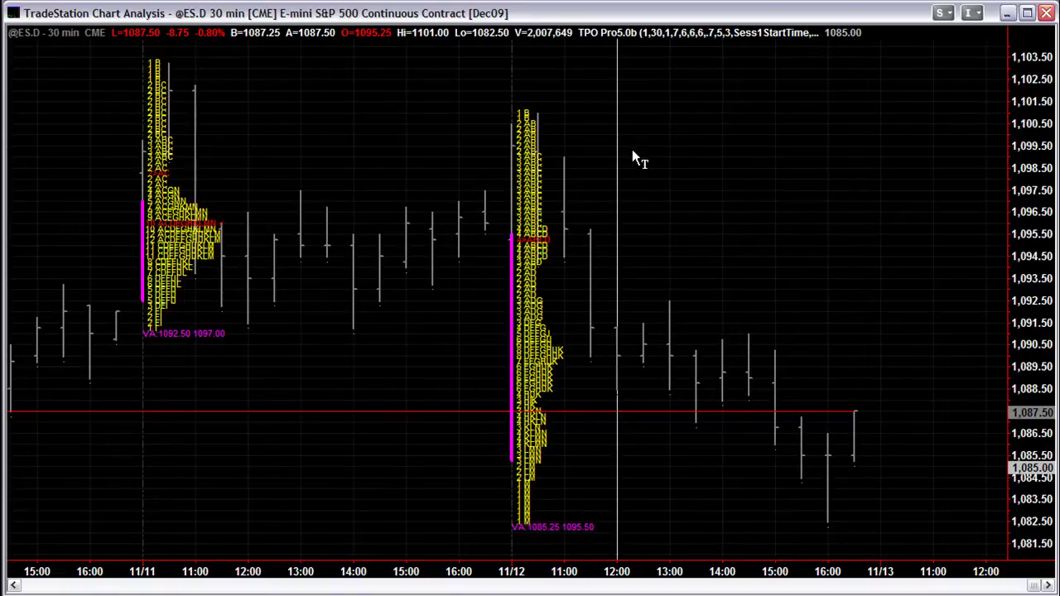
right_click(633, 157)
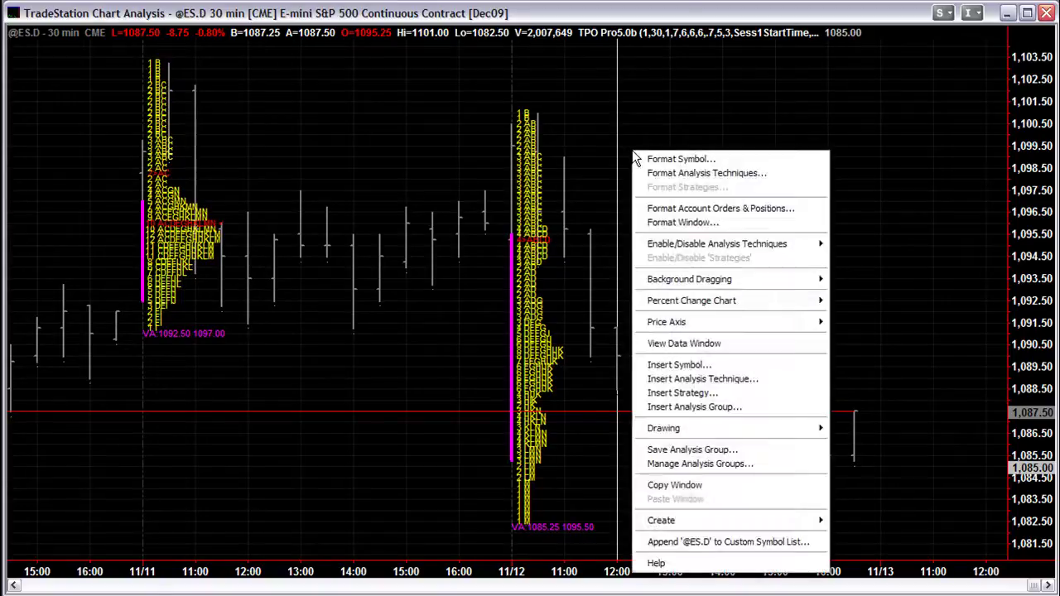
left_click(732, 379)
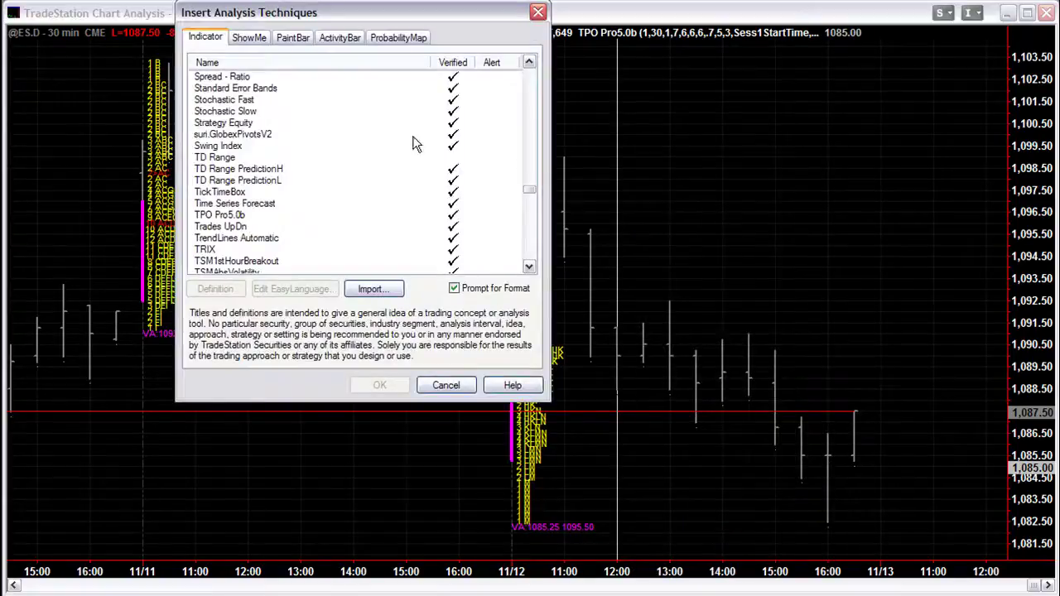
left_click(534, 87)
left_click(534, 87)
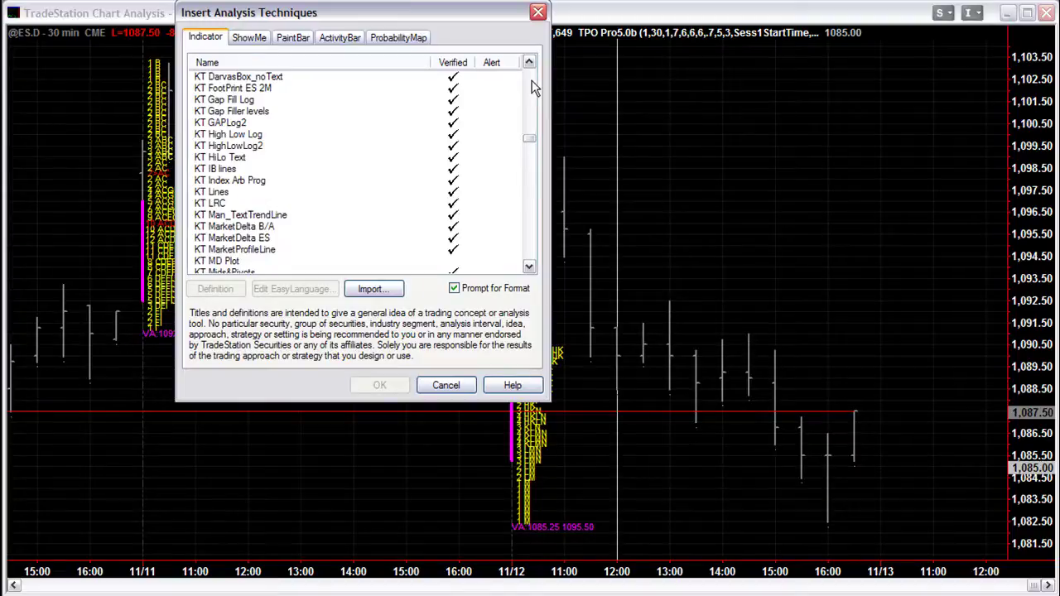
left_click(231, 171)
left_click(379, 385)
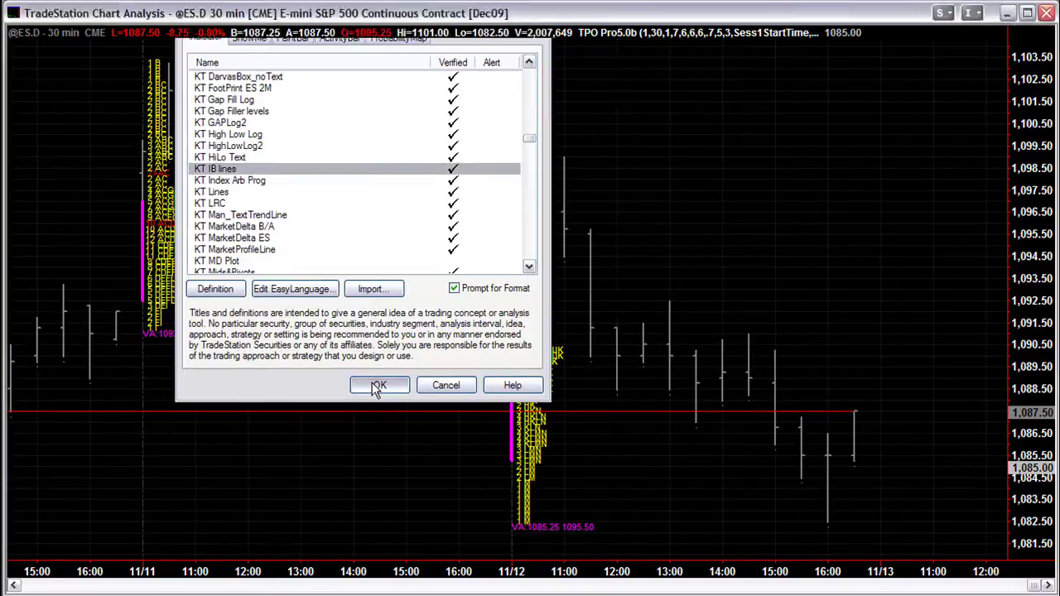
left_click(737, 82)
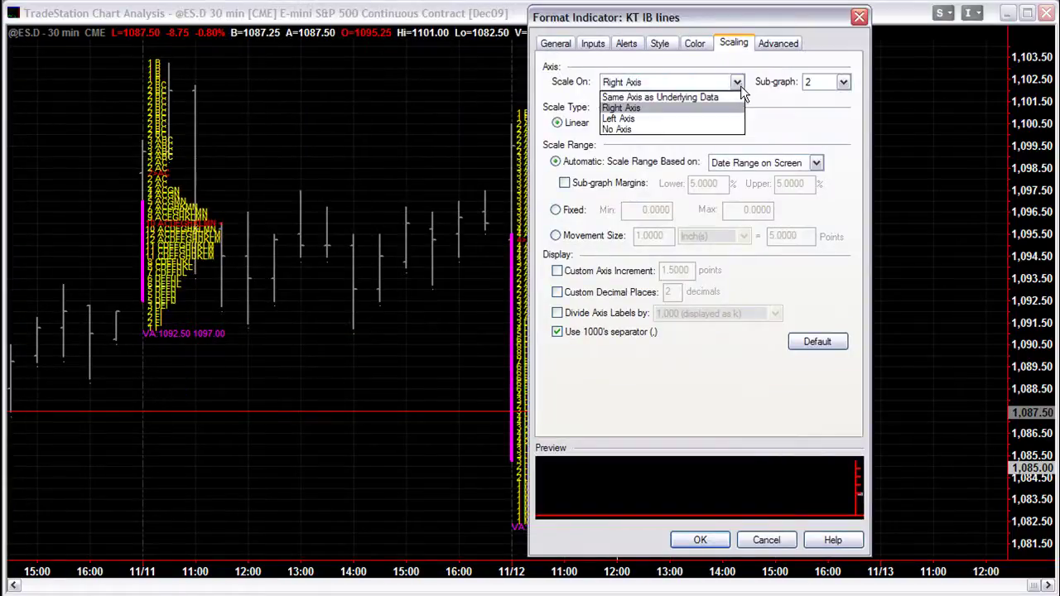
left_click(728, 94)
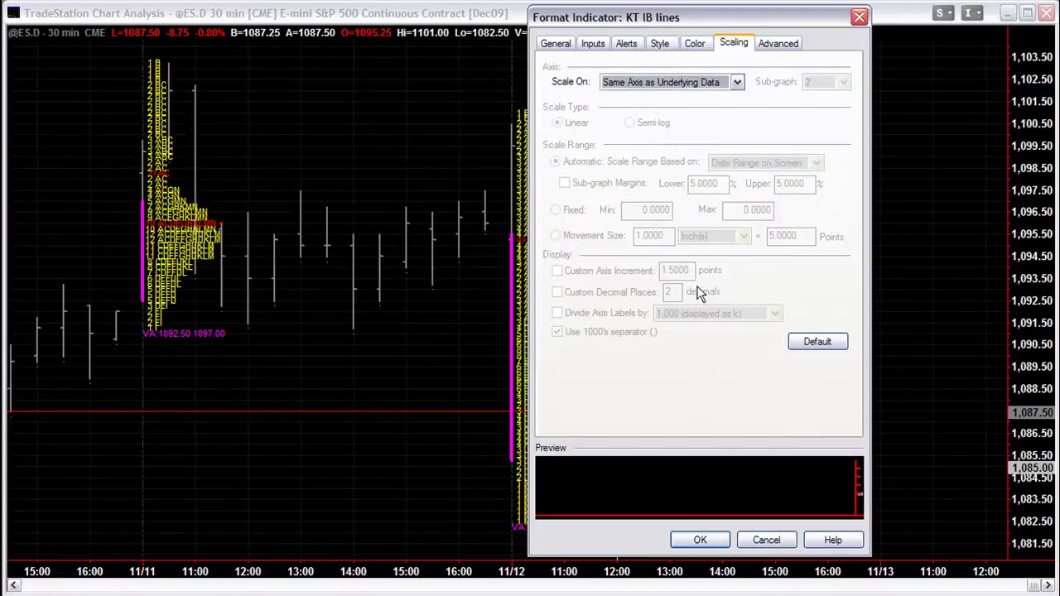
left_click(704, 540)
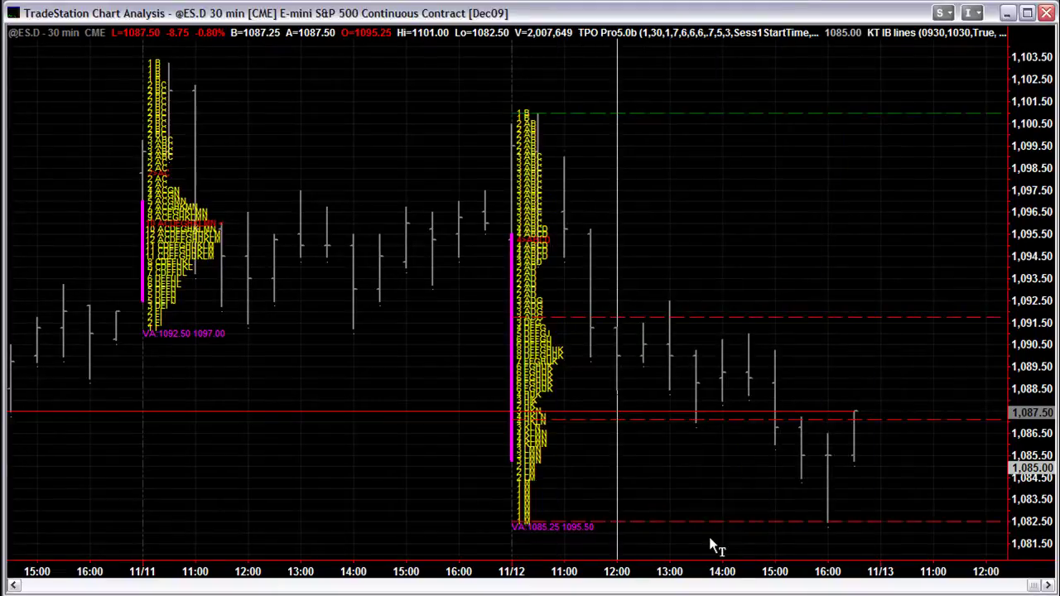
Step: Review the symbol's scaling, interval and date range settings, and compress the price axis to examine the levels above and below the profiles
left_click(378, 258)
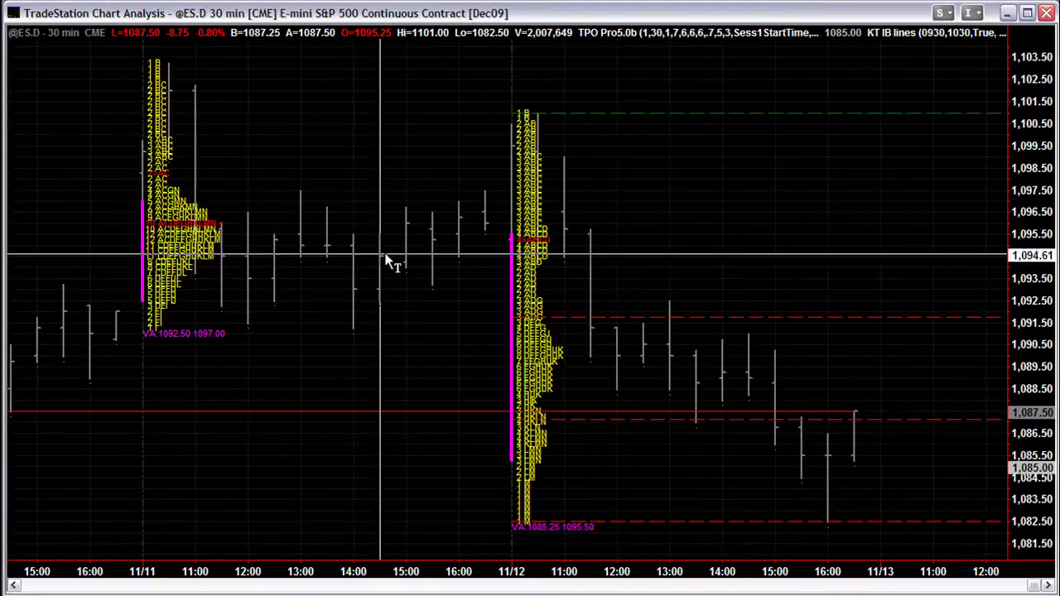
right_click(354, 277)
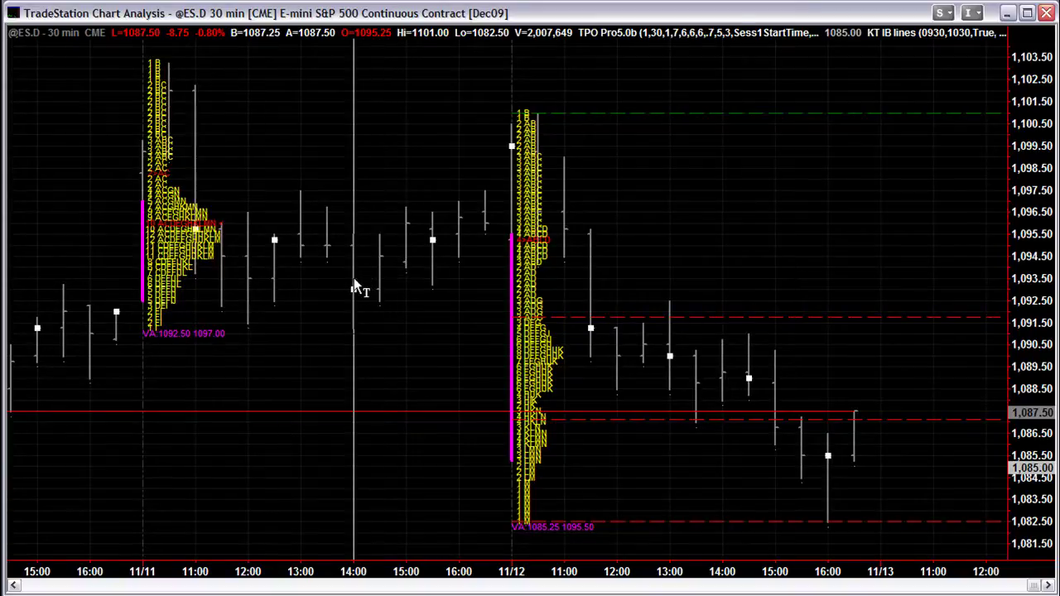
left_click(392, 288)
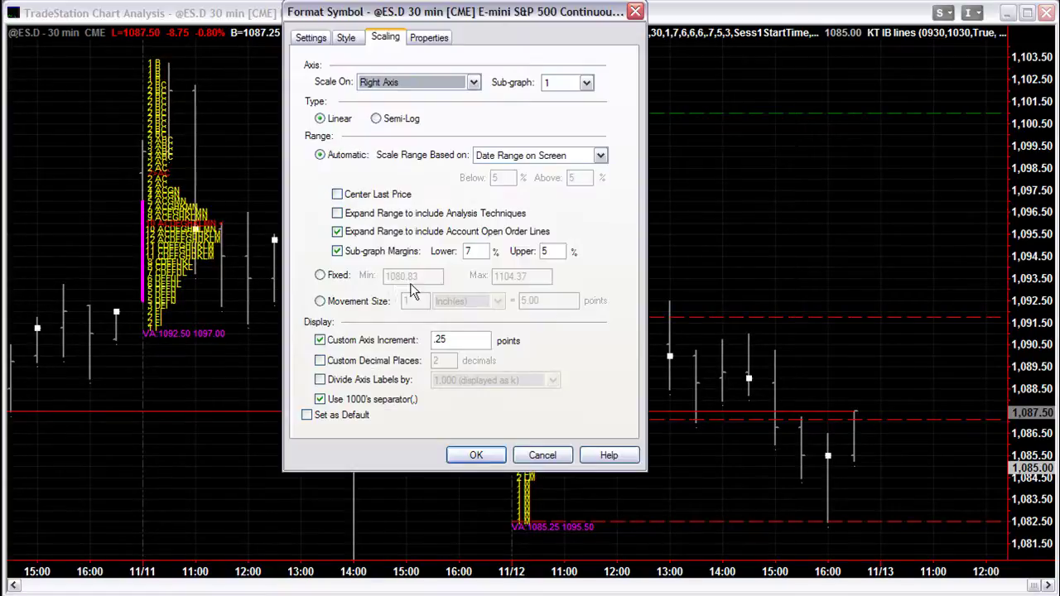
left_click(310, 38)
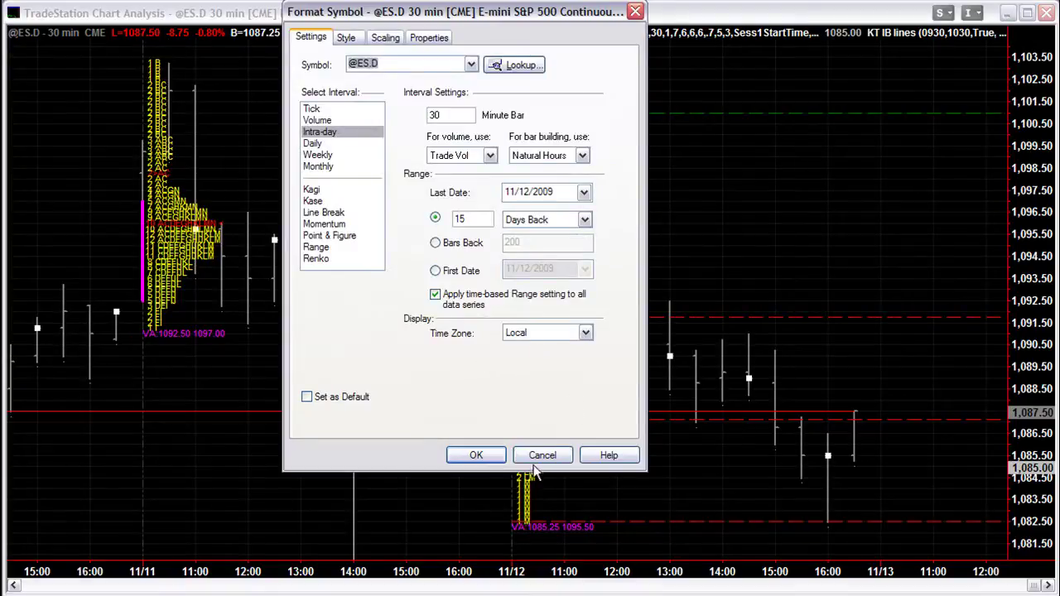
left_click(487, 457)
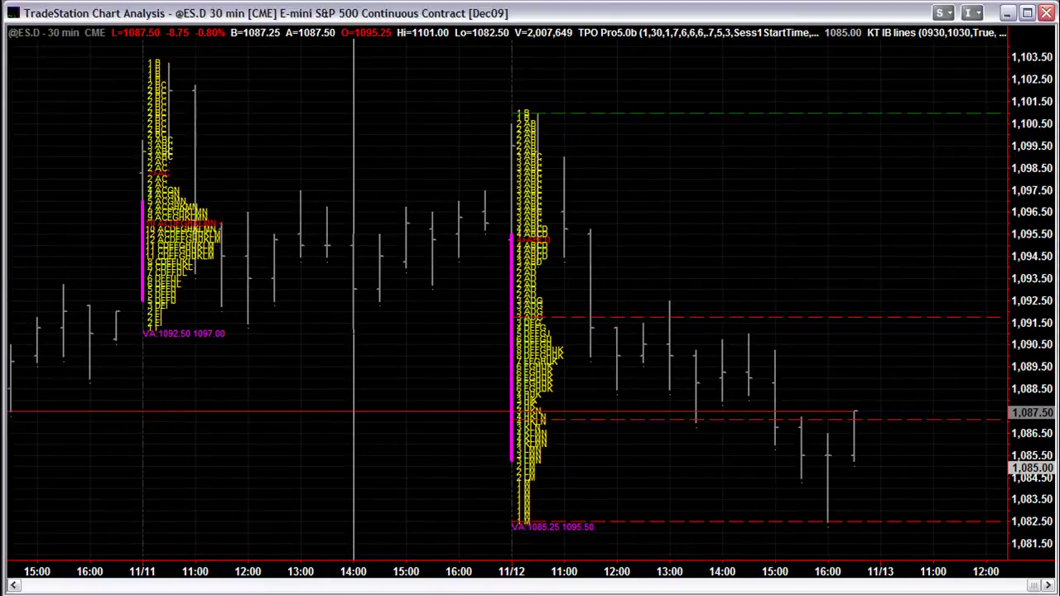
left_click_drag(1031, 83, 1027, 285)
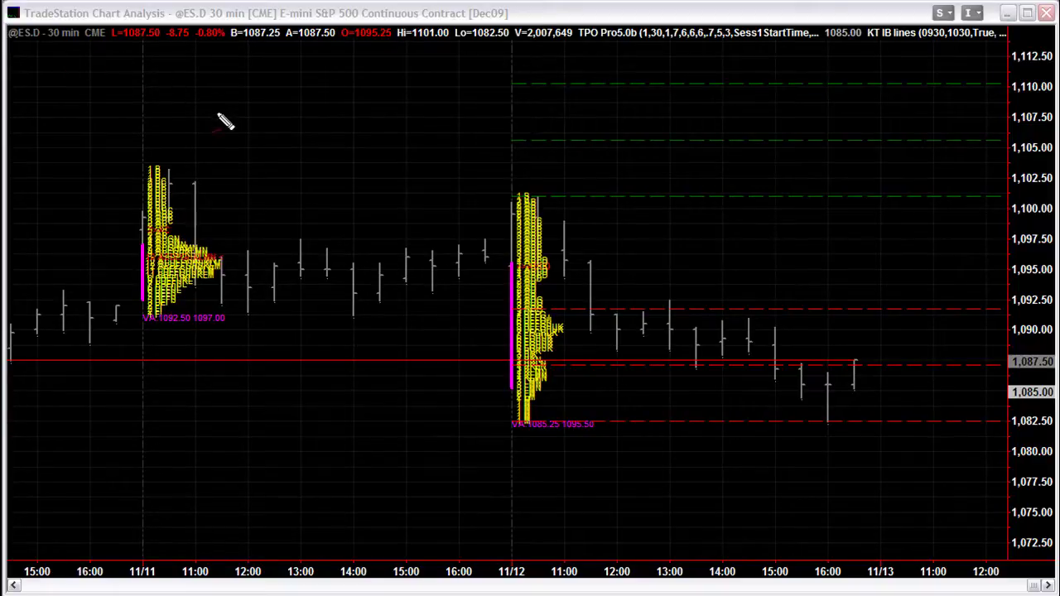
Step: Circle the 11/11 profile in red, write "Kurtosistrading.com" freehand with a line below it, and clear the annotations
mouse_move(154, 132)
left_mouse_down()
mouse_move(90, 315)
mouse_move(101, 154)
left_mouse_up()
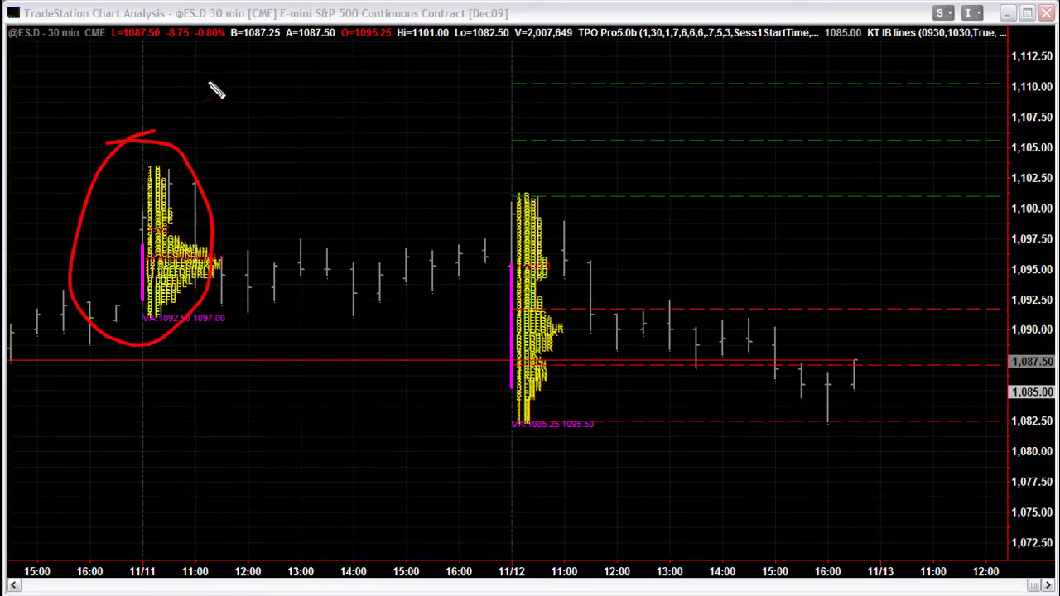
mouse_move(211, 71)
left_mouse_down()
mouse_move(232, 112)
mouse_move(277, 95)
mouse_move(358, 91)
mouse_move(364, 105)
mouse_move(391, 82)
left_mouse_up()
mouse_move(378, 63)
left_mouse_down()
mouse_move(383, 106)
mouse_move(461, 96)
mouse_move(467, 117)
mouse_move(459, 99)
mouse_move(475, 107)
mouse_move(540, 93)
left_mouse_up()
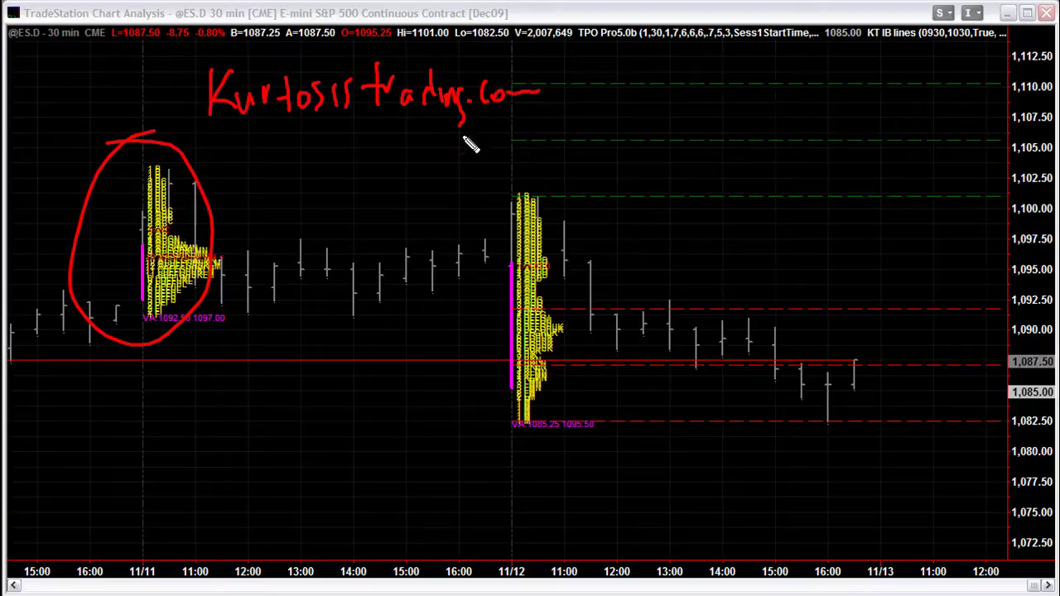
left_click_drag(267, 163, 401, 130)
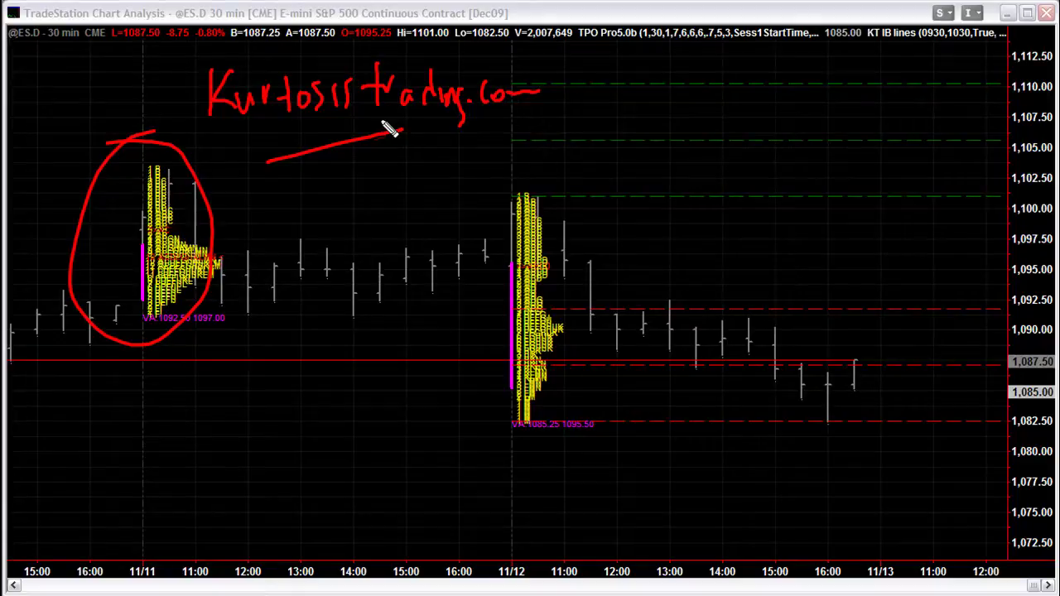
key("Escape")
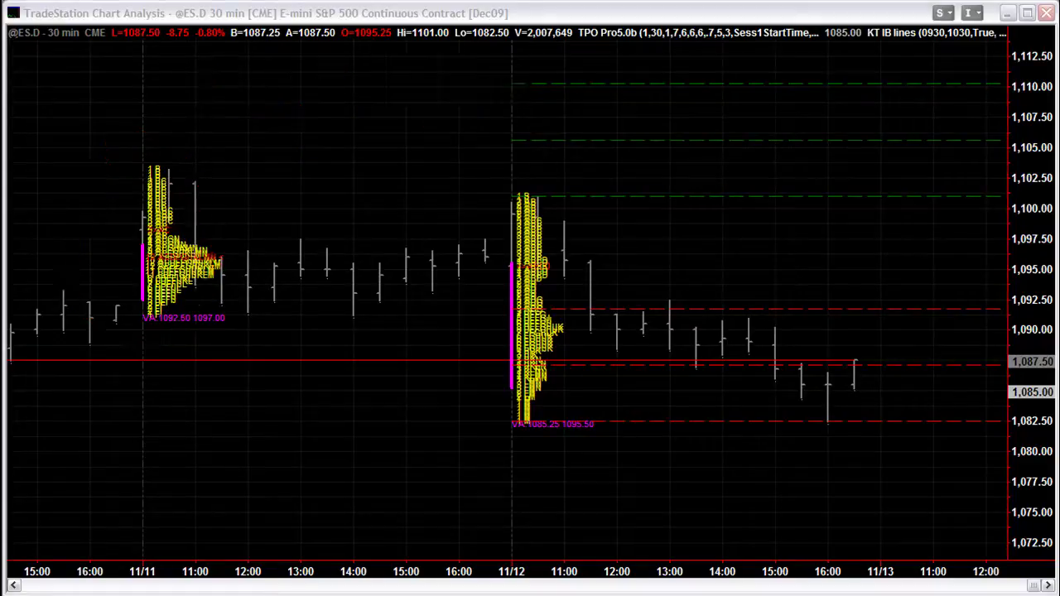